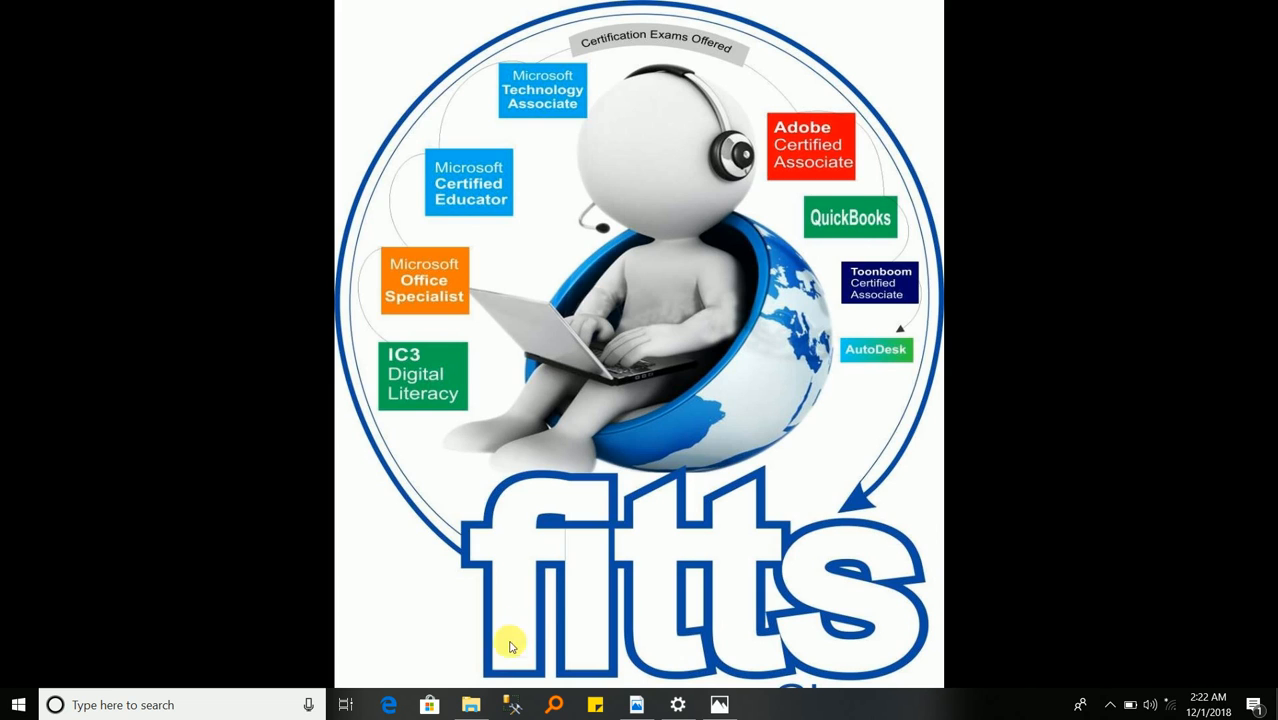
- Open the SCUBAGearRental workbook from the Practice Test 1 folder in File Explorer
click(474, 705)
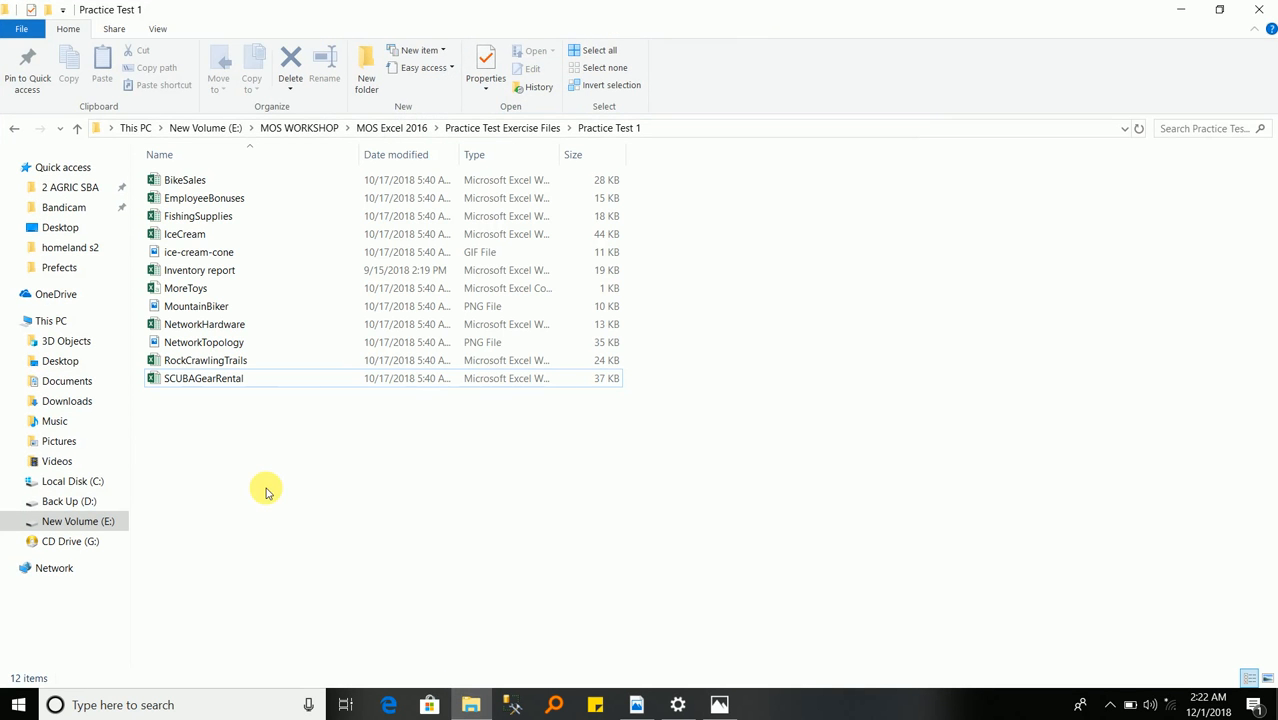
click(237, 387)
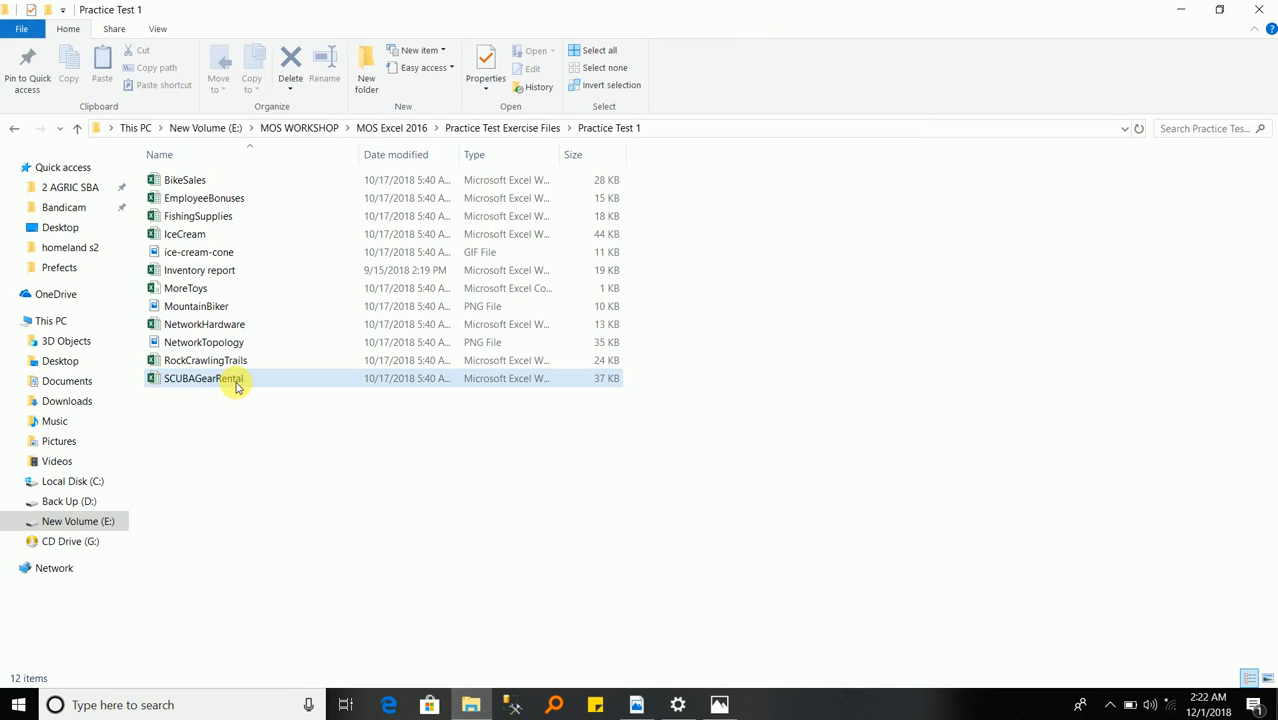
double_click(237, 387)
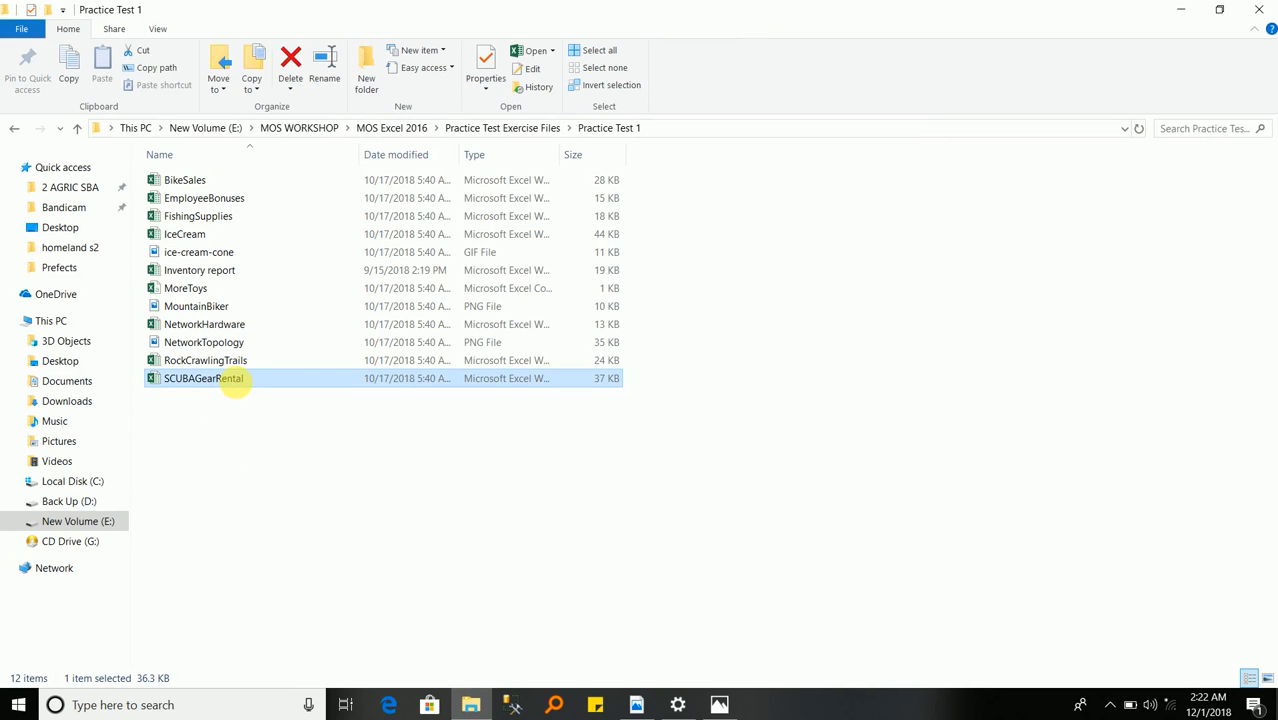
click(1181, 12)
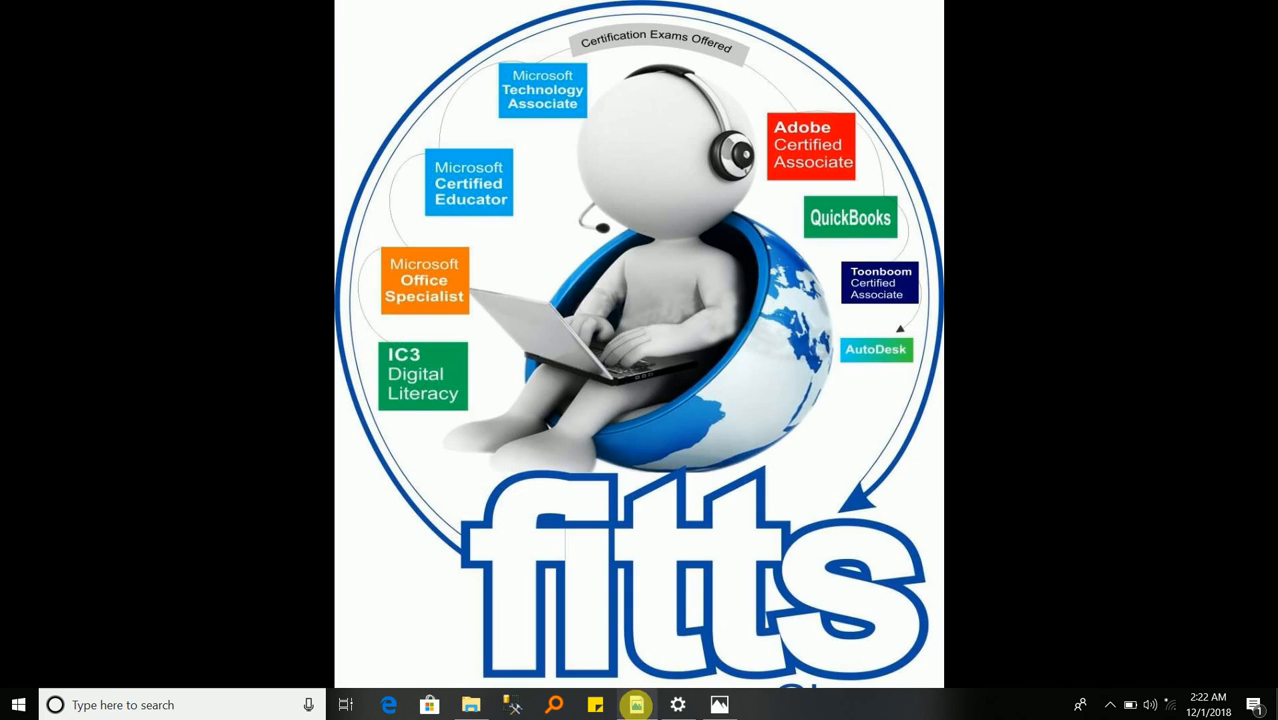
- Read the Project 1 SCUBA tasks in the Practice Test Questions PDF in Acrobat Reader and return to the Excel workbook
click(636, 705)
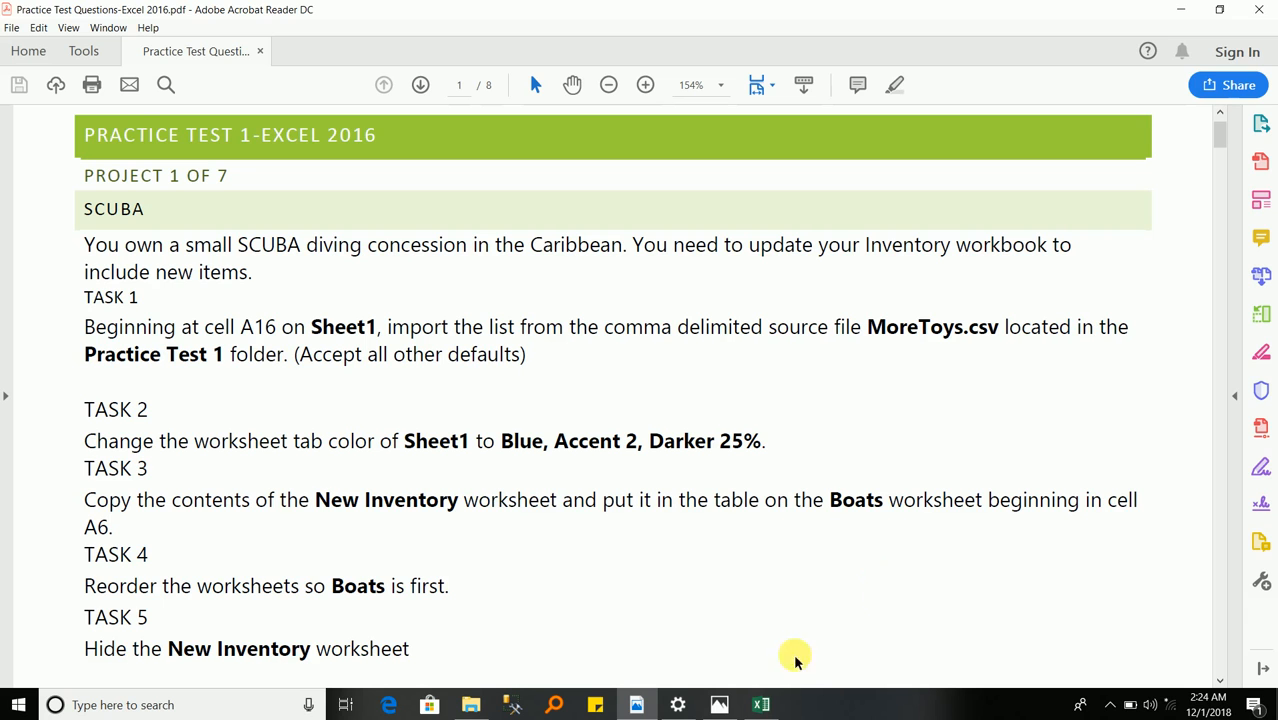
click(761, 704)
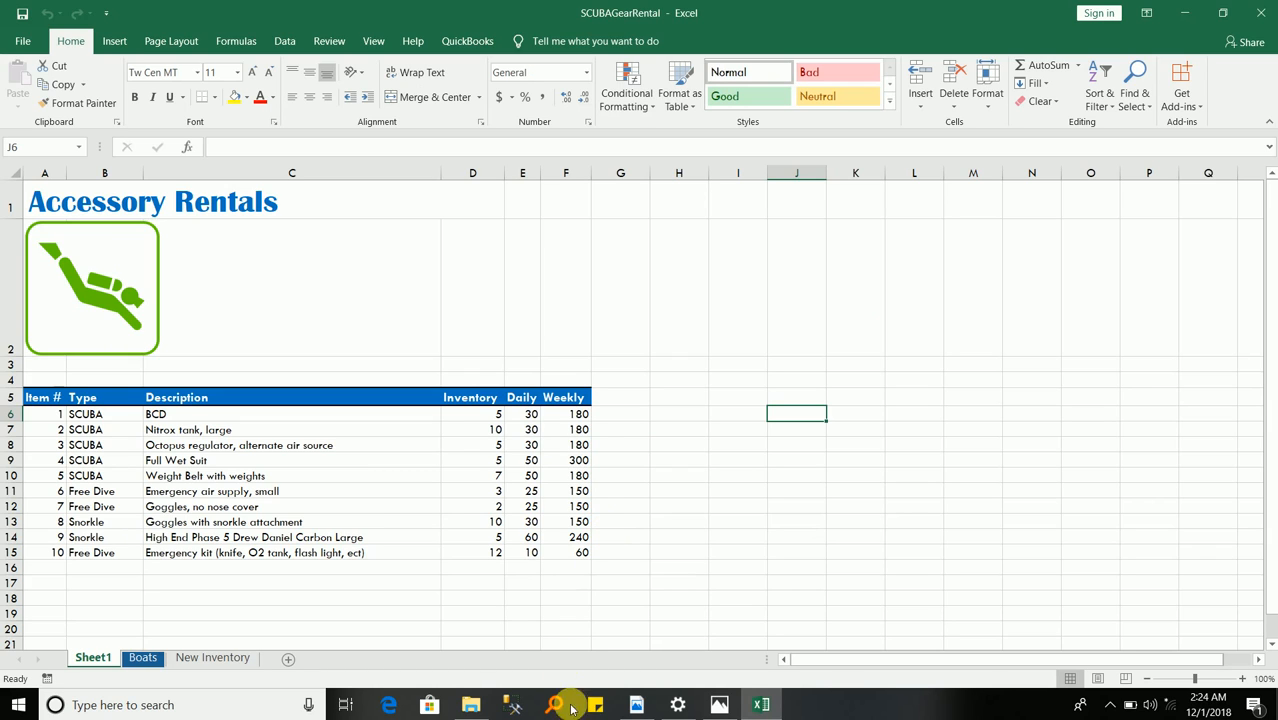
click(636, 704)
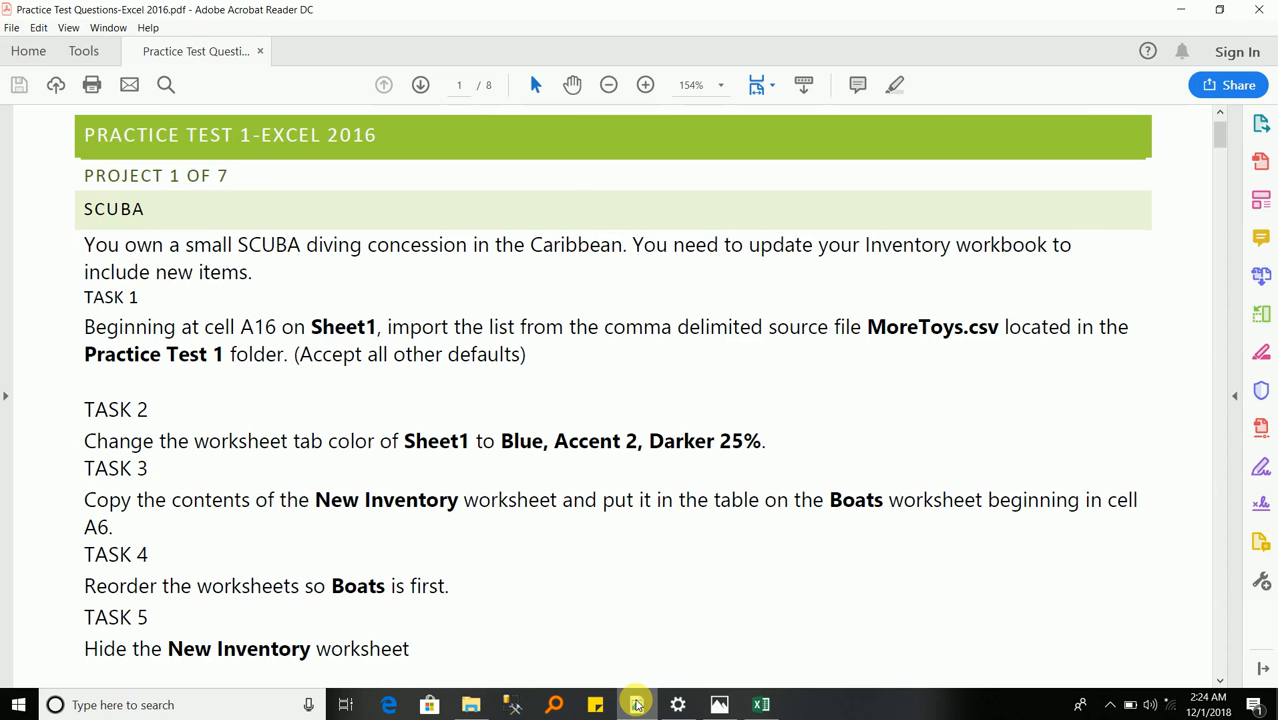
click(636, 705)
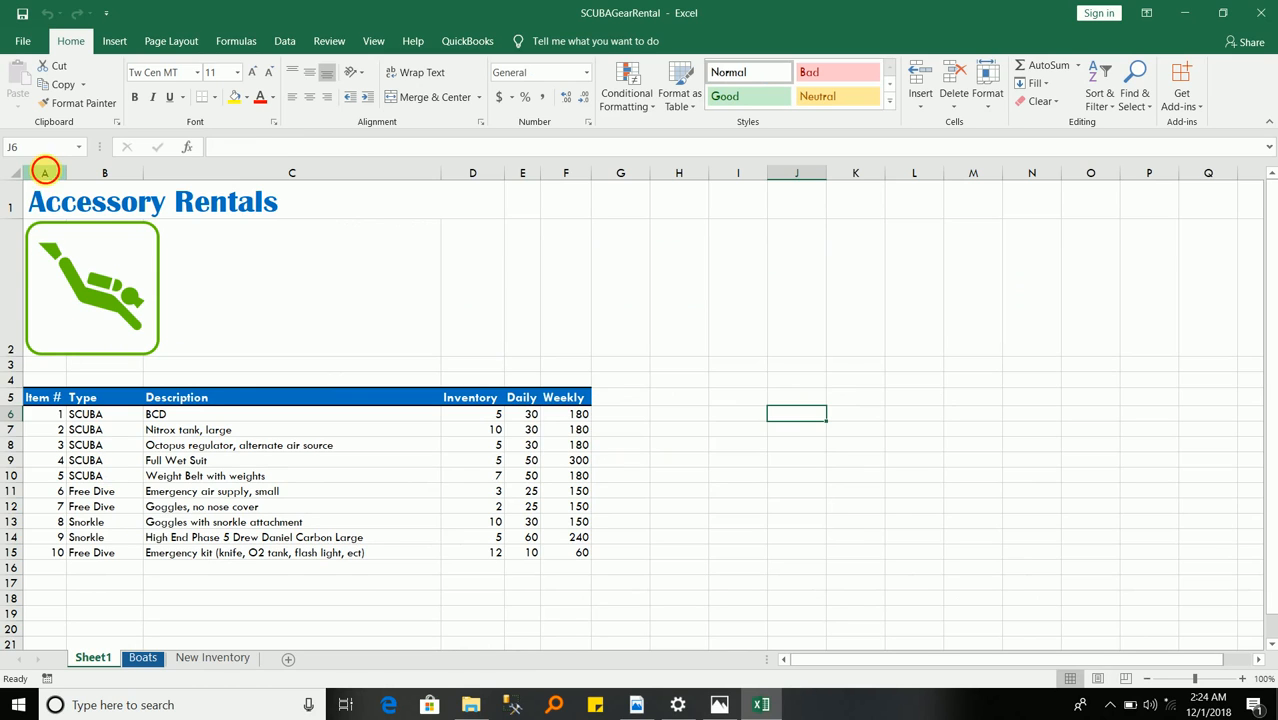
- Go to cell A16 on Sheet1, the first empty row below the Accessory Rentals table
click(45, 174)
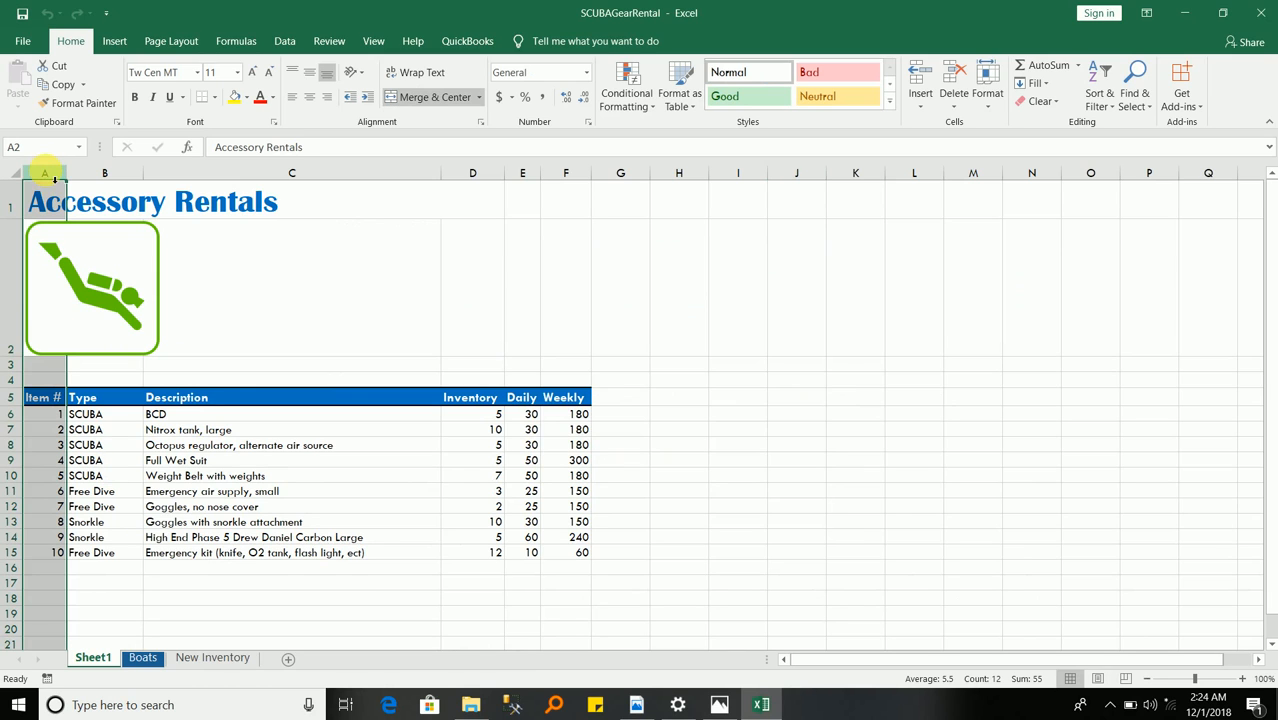
click(51, 571)
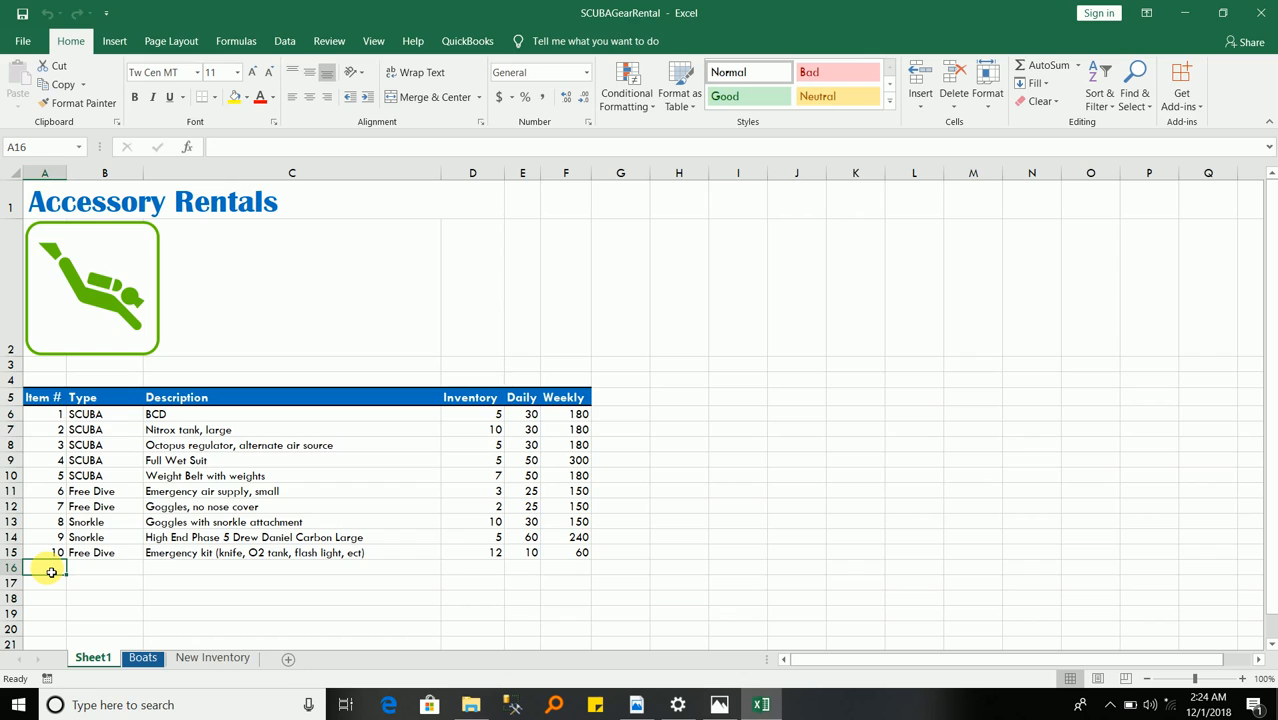
click(728, 459)
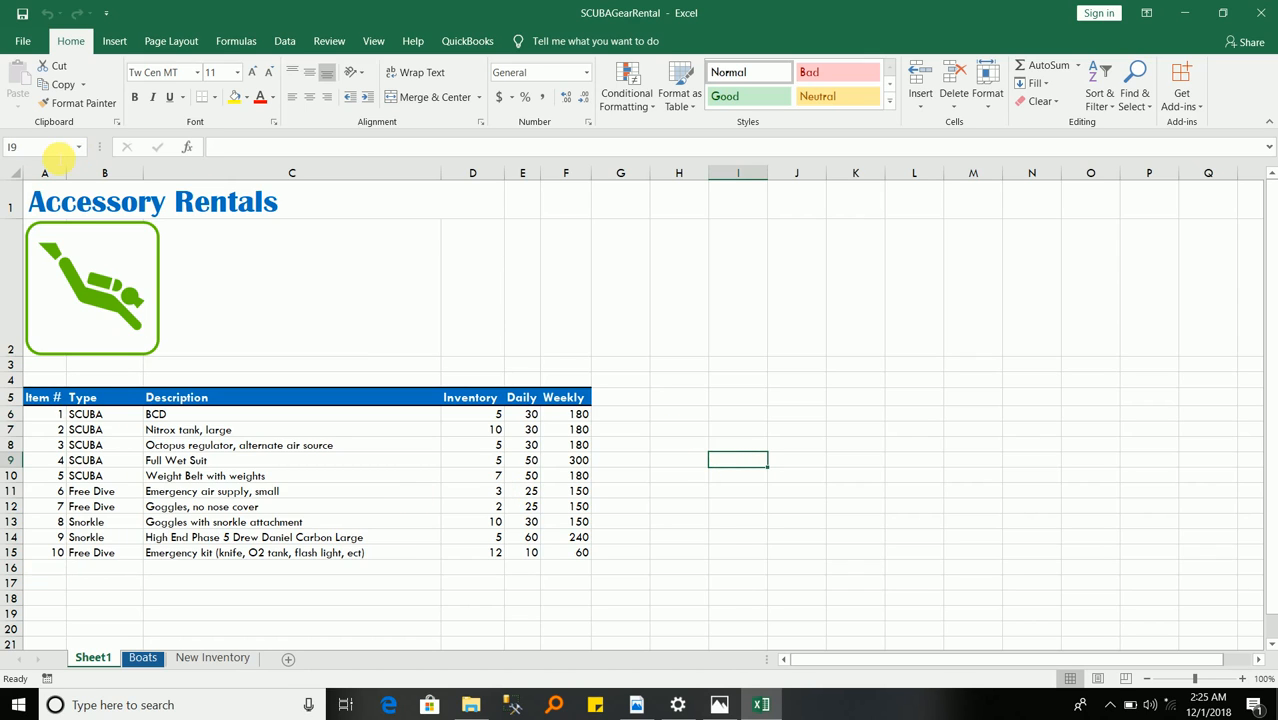
click(55, 152)
text(a16)
key(Return)
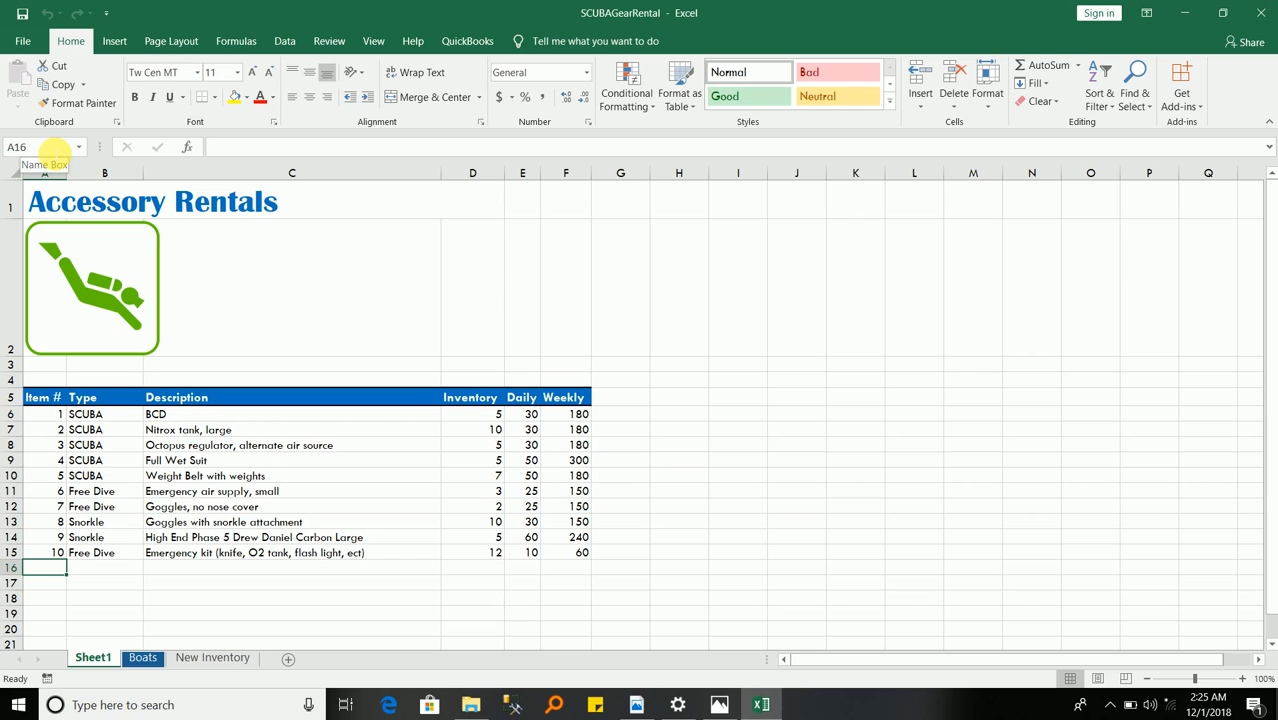
- Start a text file import and choose MoreToys from MOS WORKSHOP > MOS Excel 2016 > Practice Test Exercise Files > Practice Test 1 on drive E
click(288, 44)
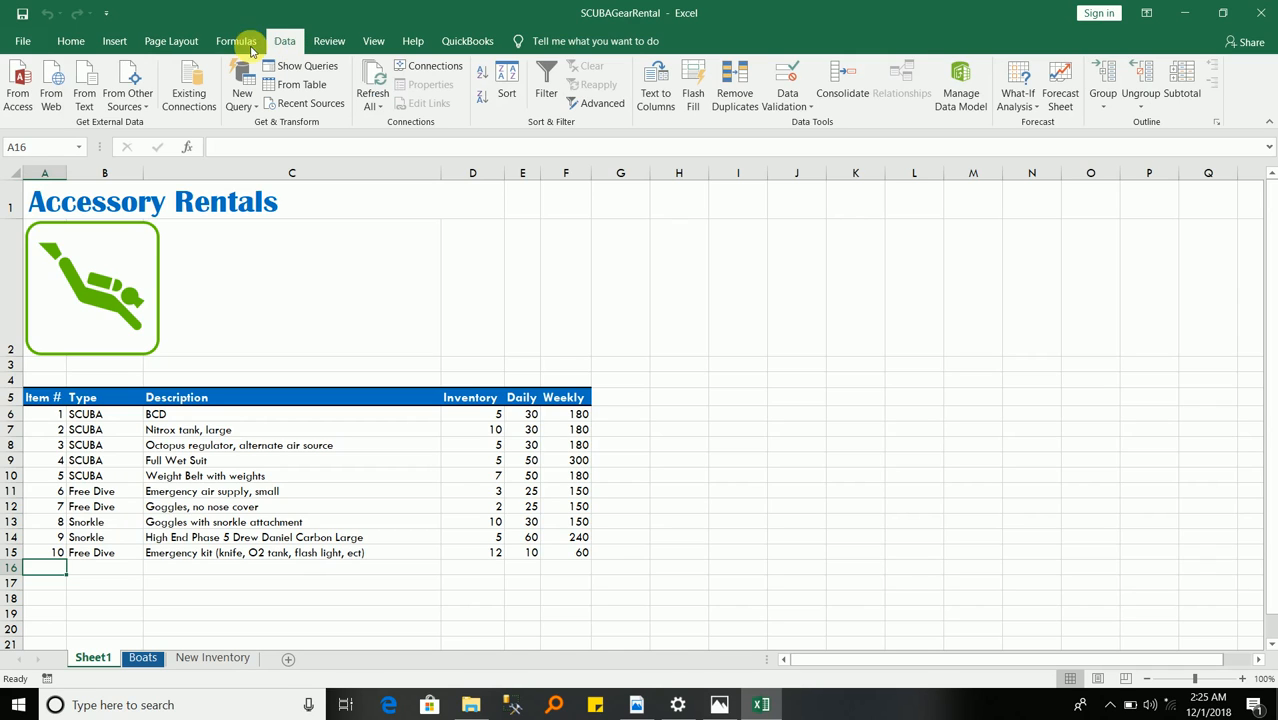
click(85, 84)
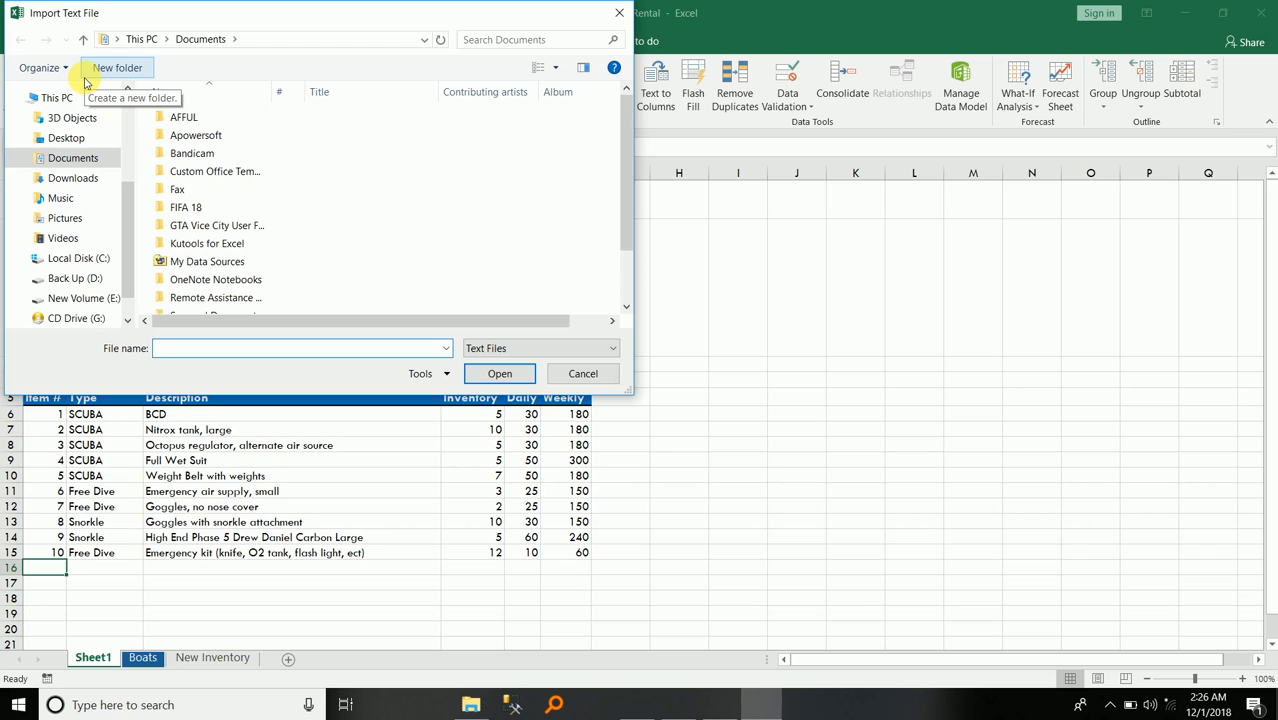
scroll(120, 262, down, 2)
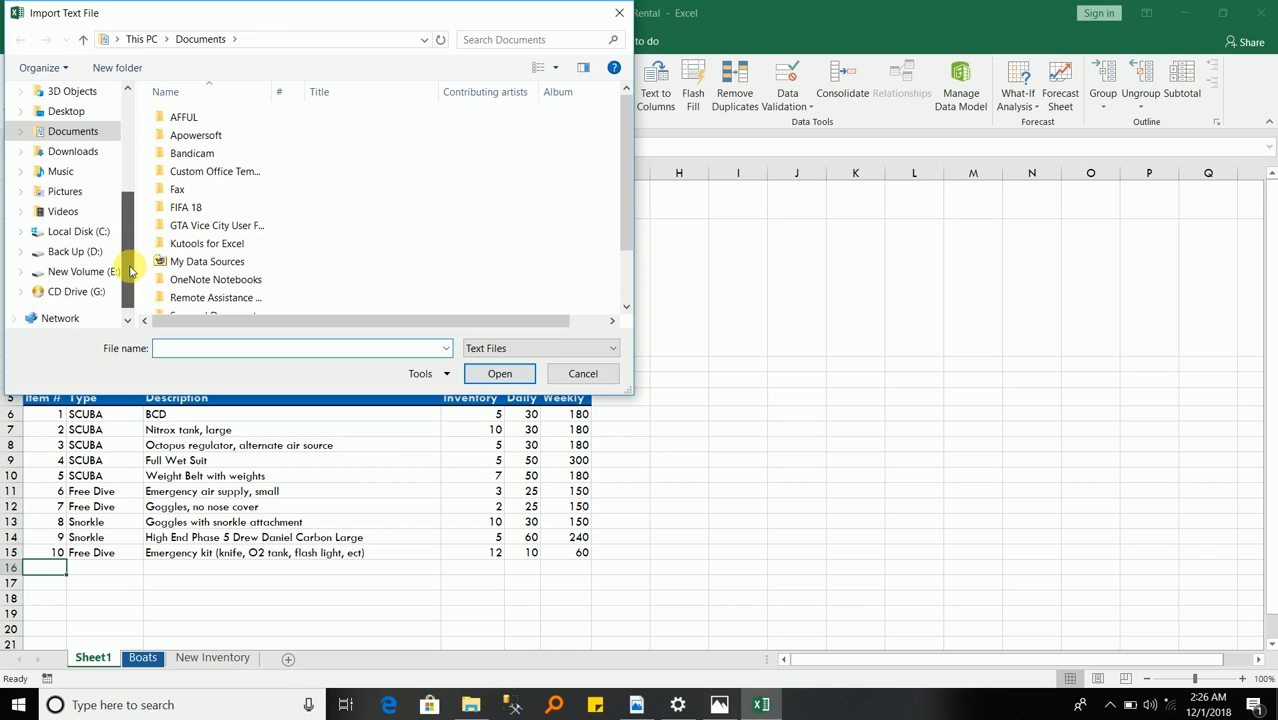
click(82, 253)
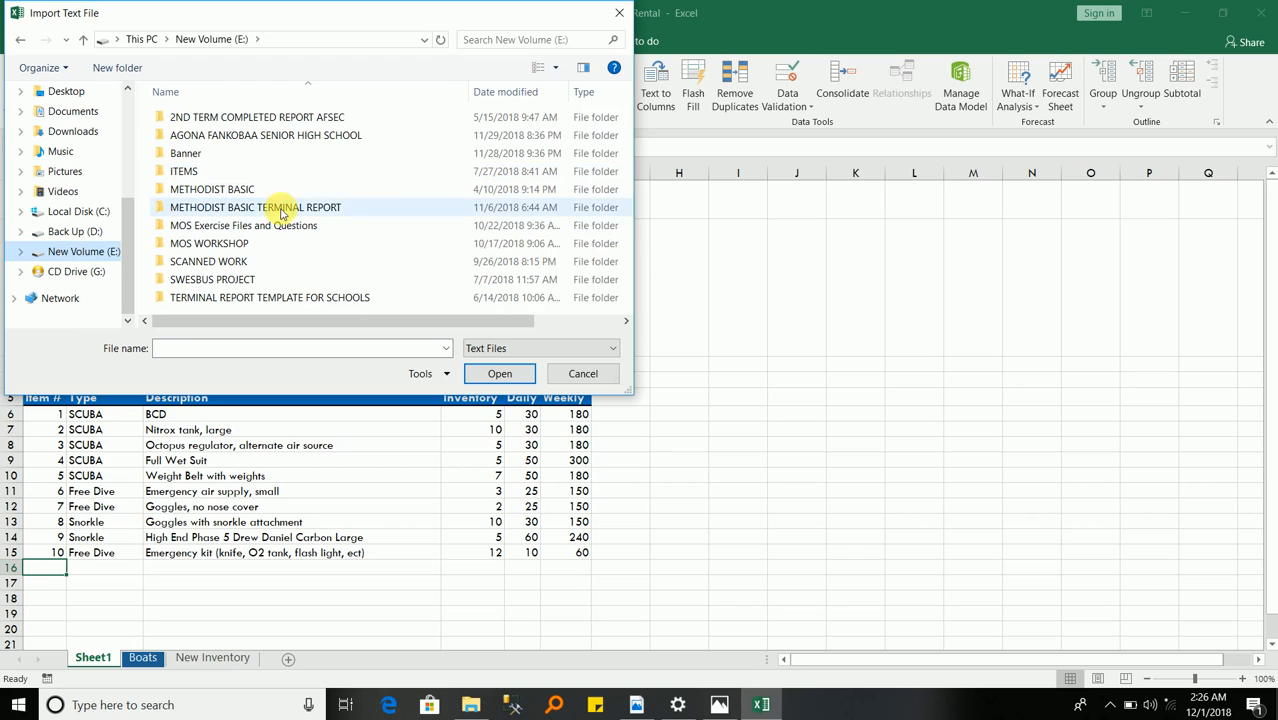
click(263, 249)
double_click(263, 249)
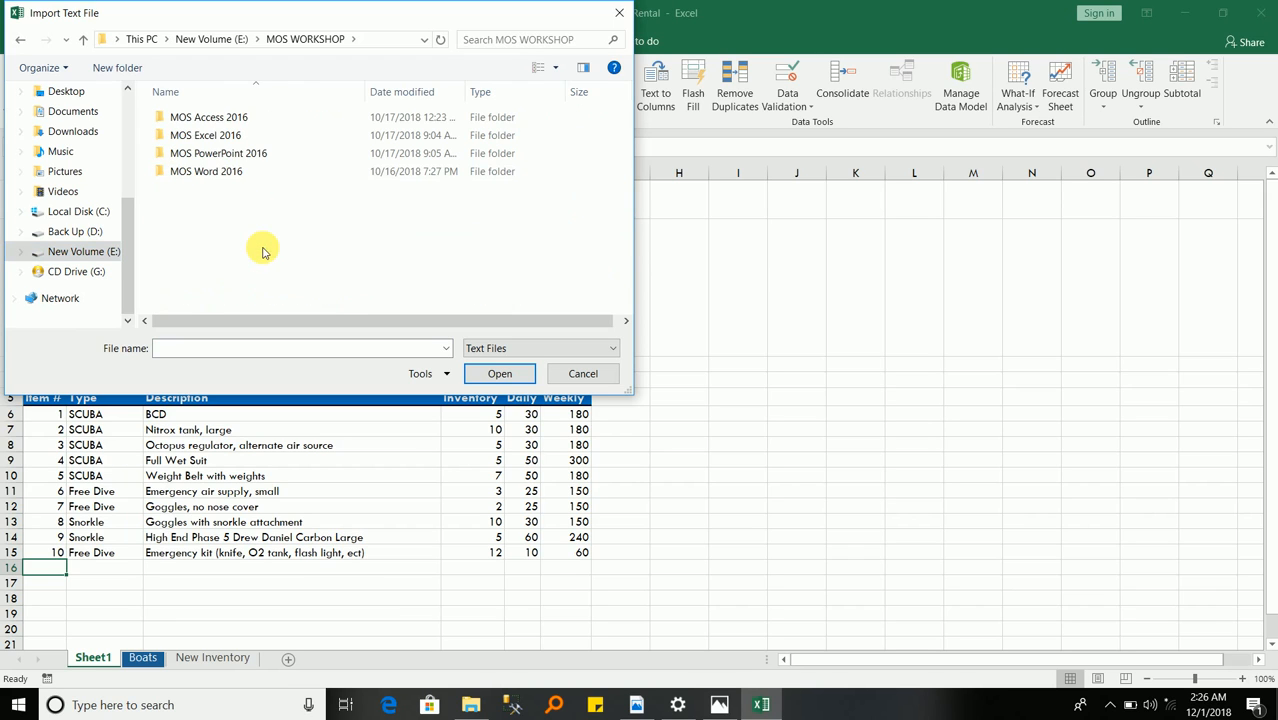
double_click(230, 134)
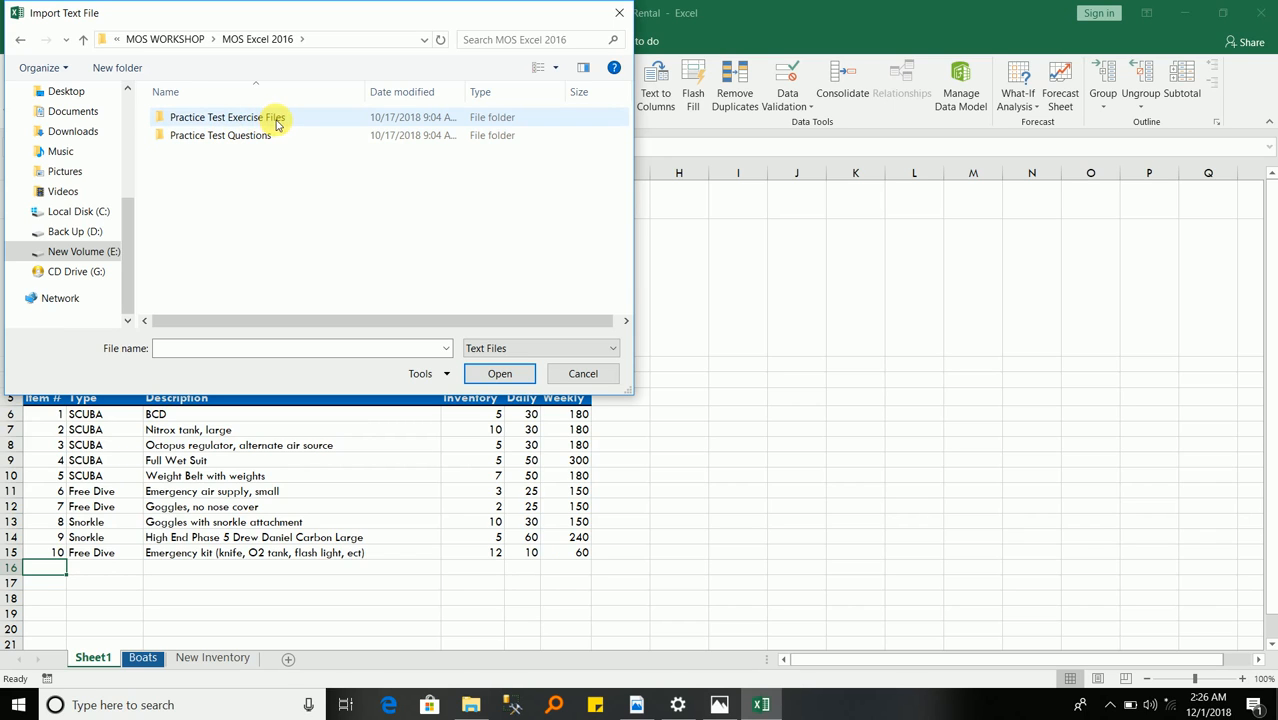
click(276, 121)
double_click(276, 121)
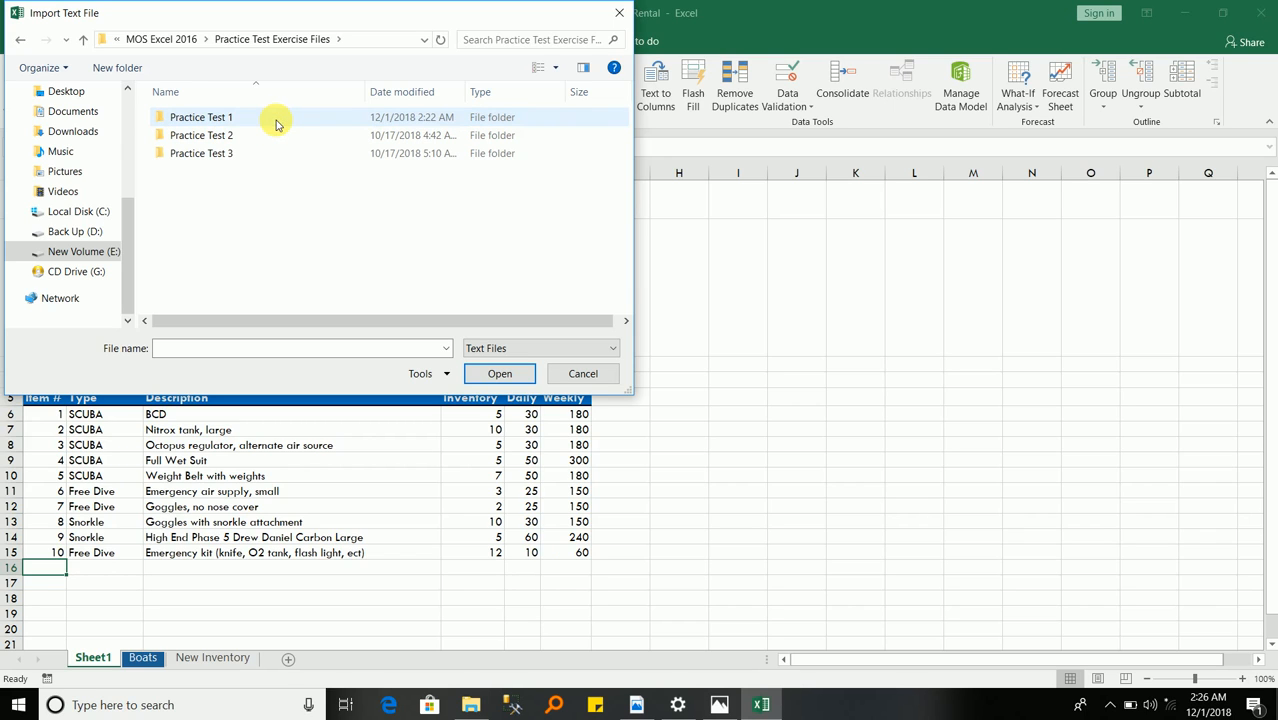
click(277, 122)
double_click(277, 122)
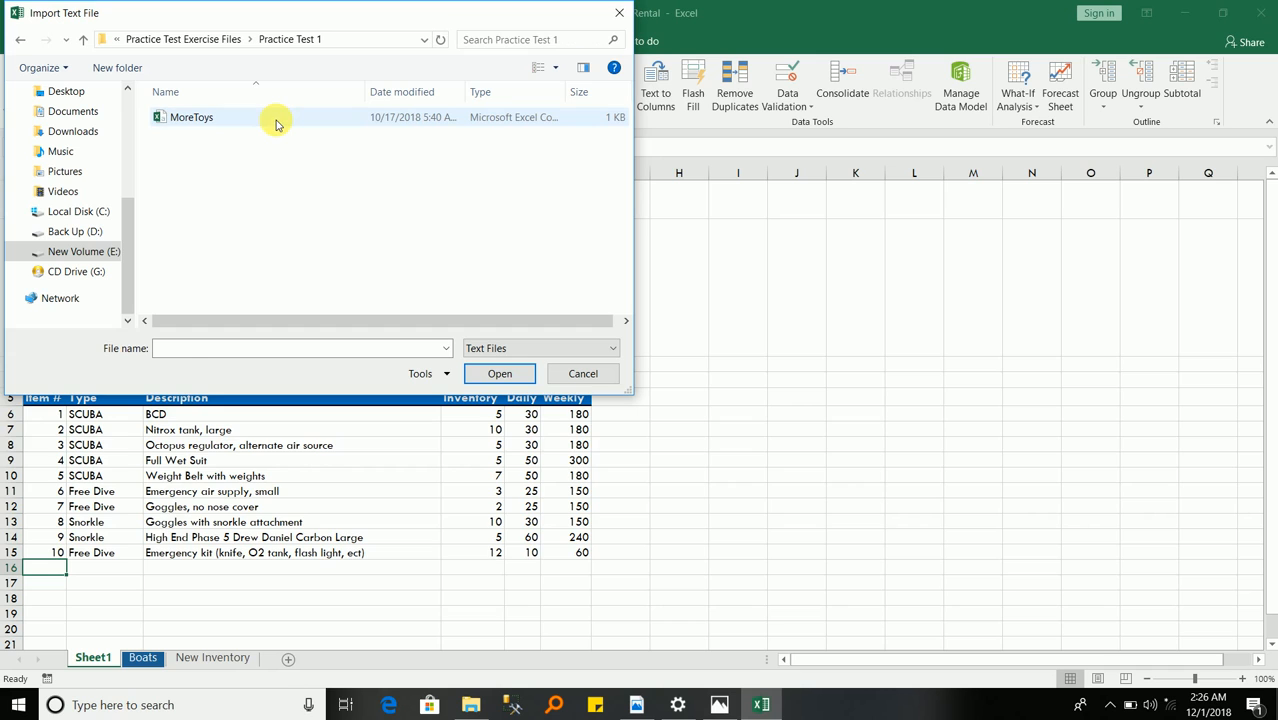
click(277, 122)
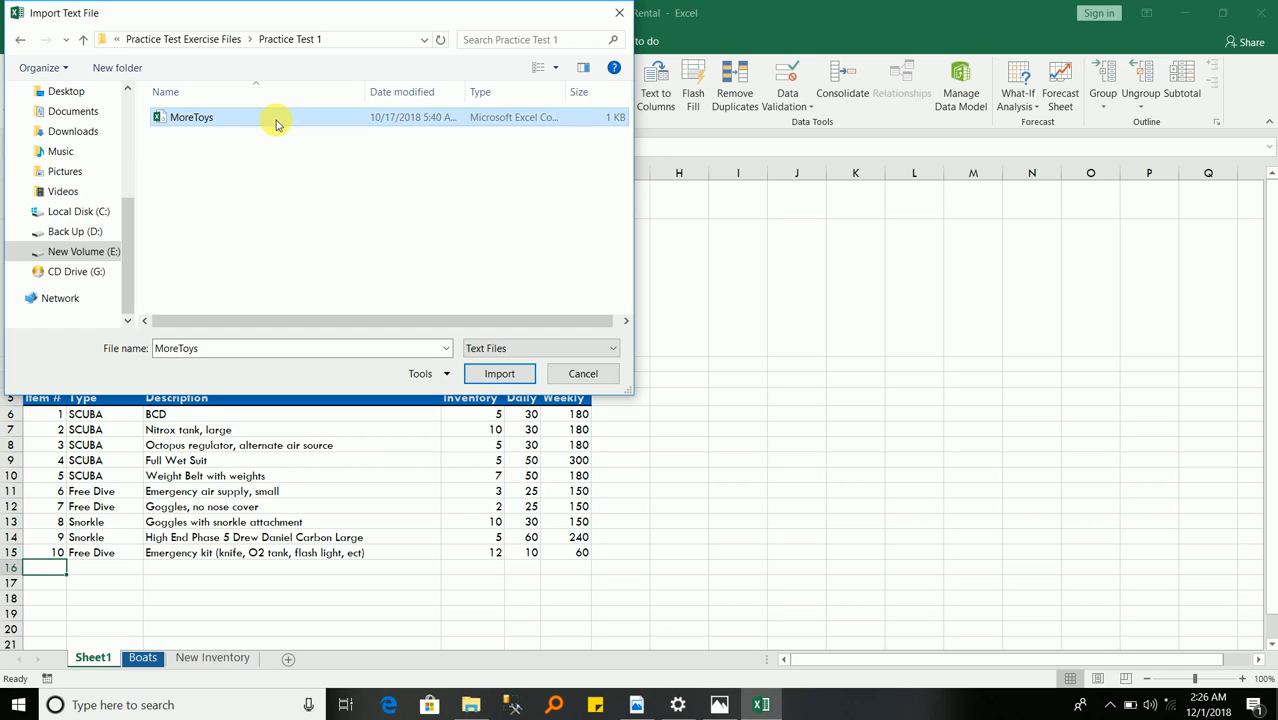
click(500, 374)
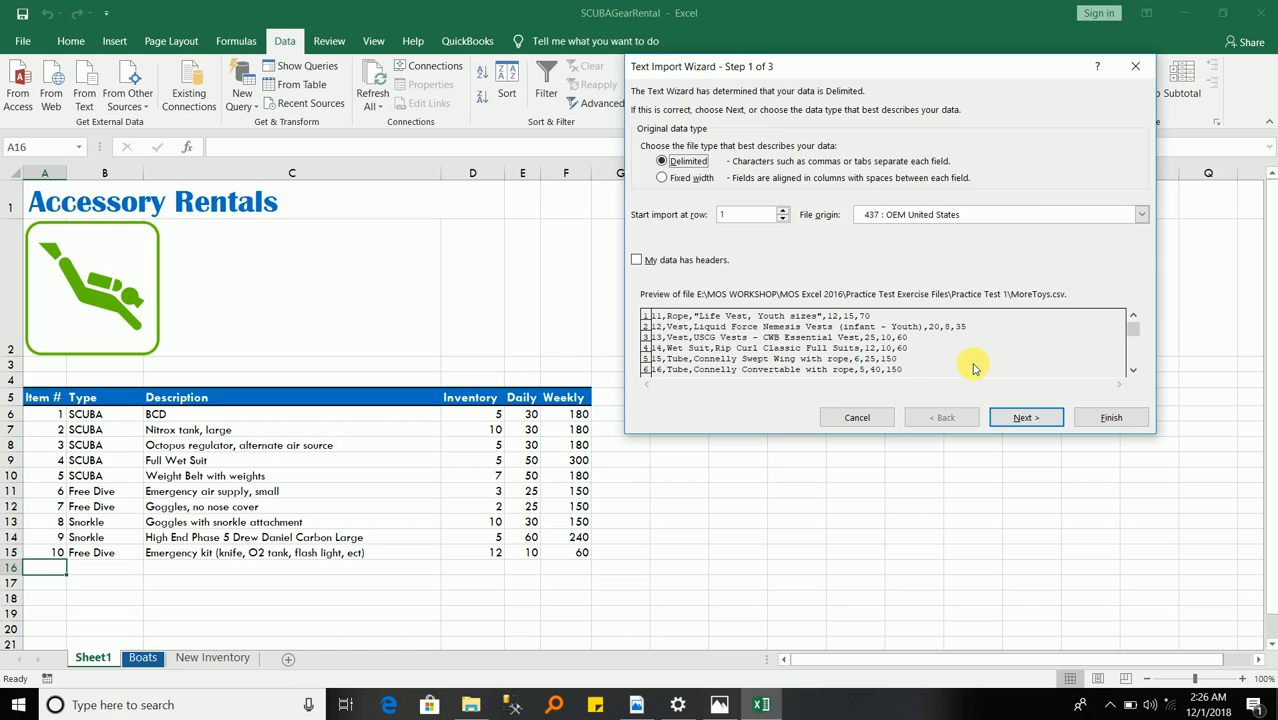
- Complete the text import with the default settings, placing the data in the existing worksheet at cell A16
click(1125, 412)
click(1125, 414)
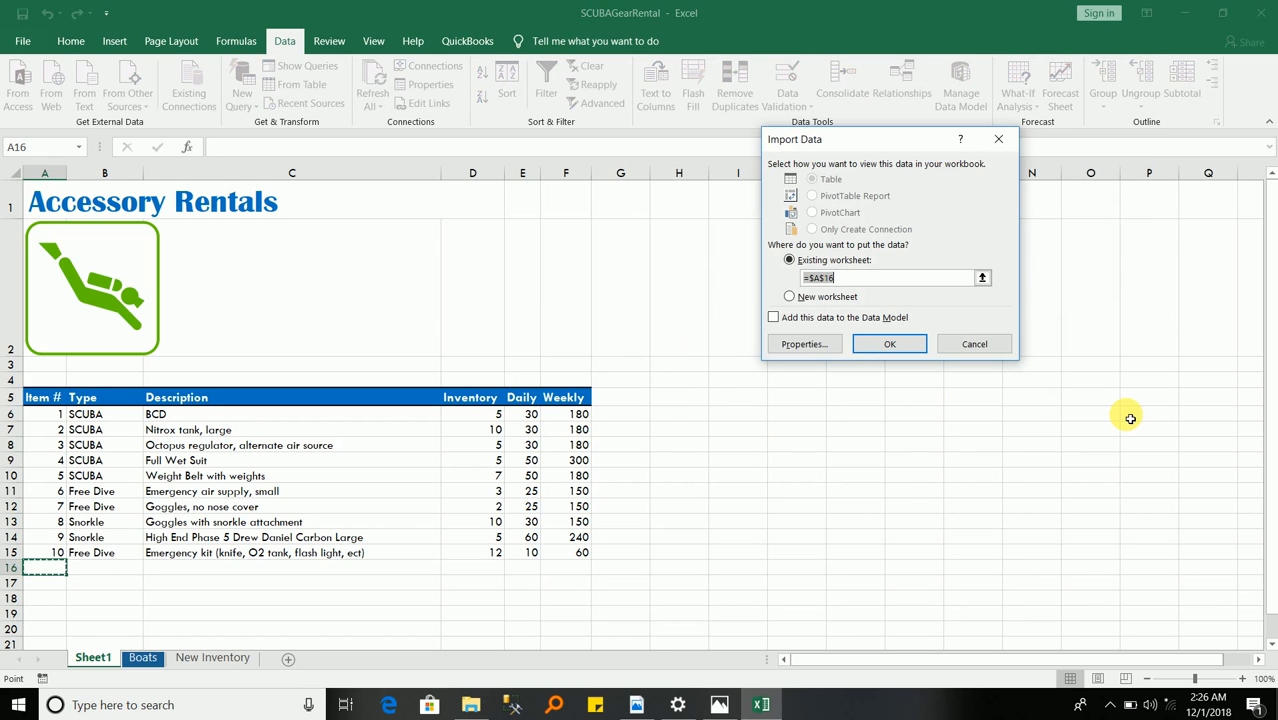
click(893, 346)
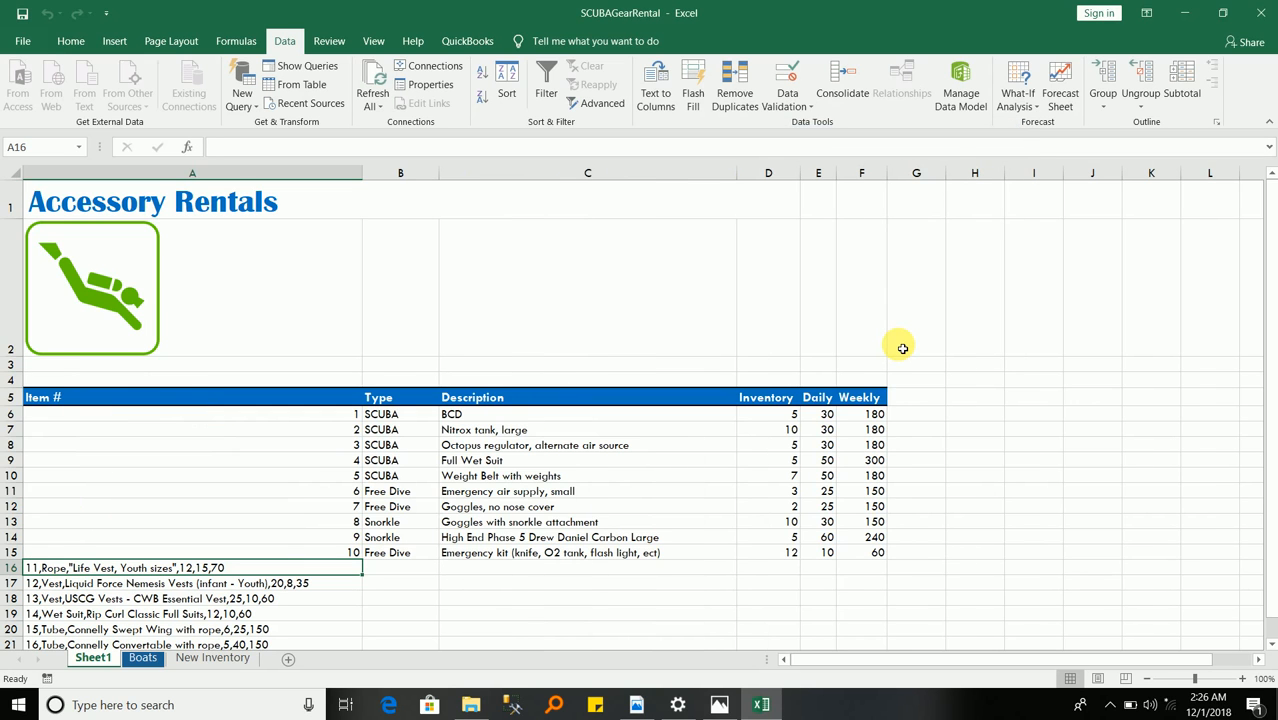
- Check Task 2 in the PDF and set the Sheet1 tab color to Blue, Accent 2, Darker 25%
click(640, 705)
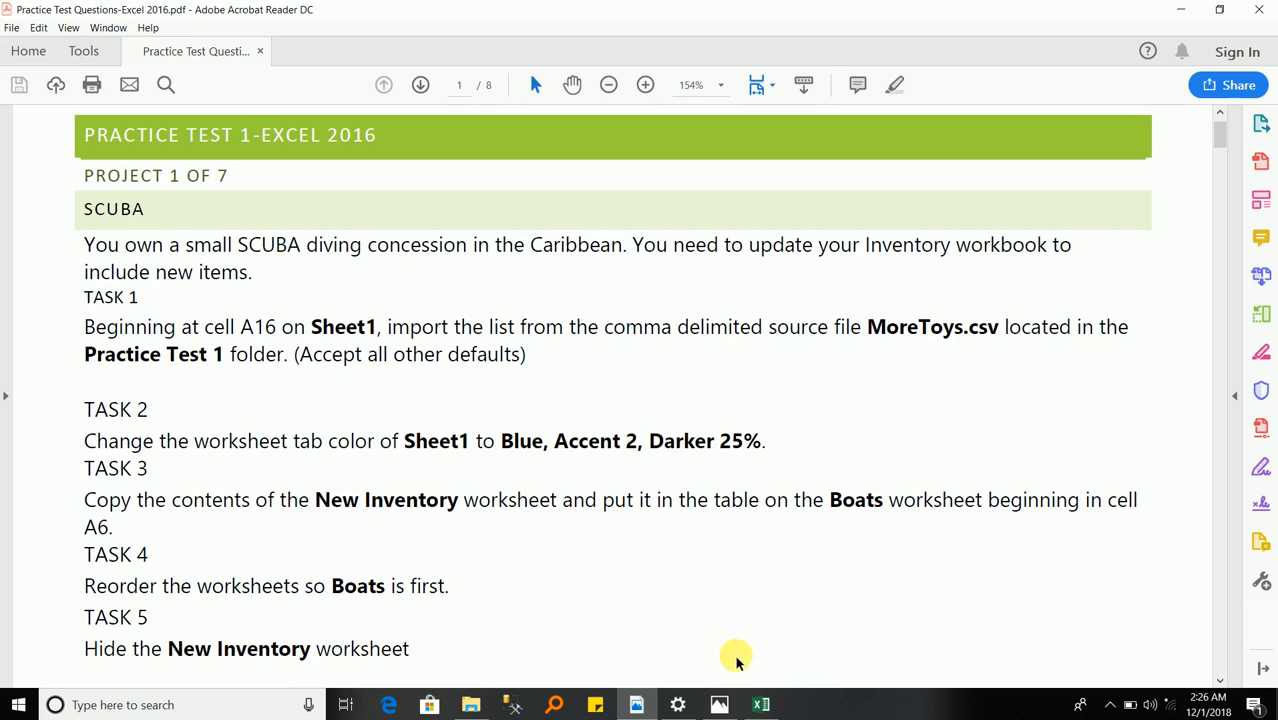
click(760, 702)
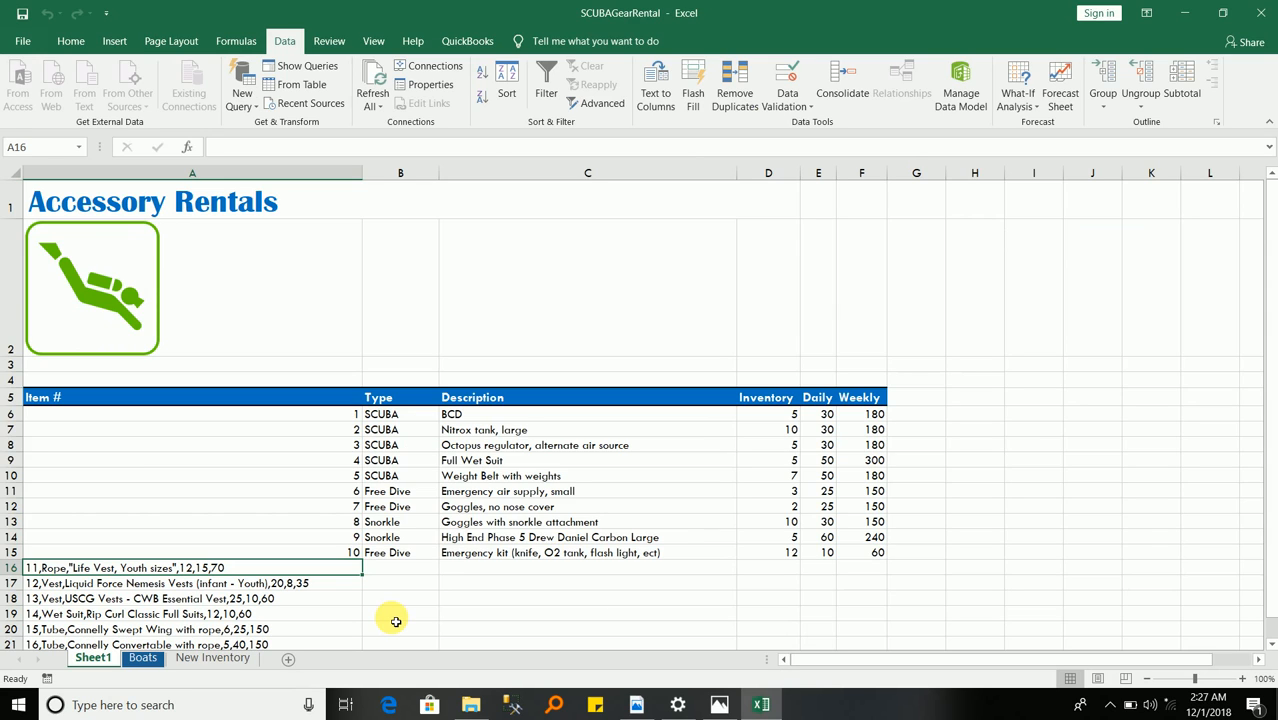
right_click(93, 663)
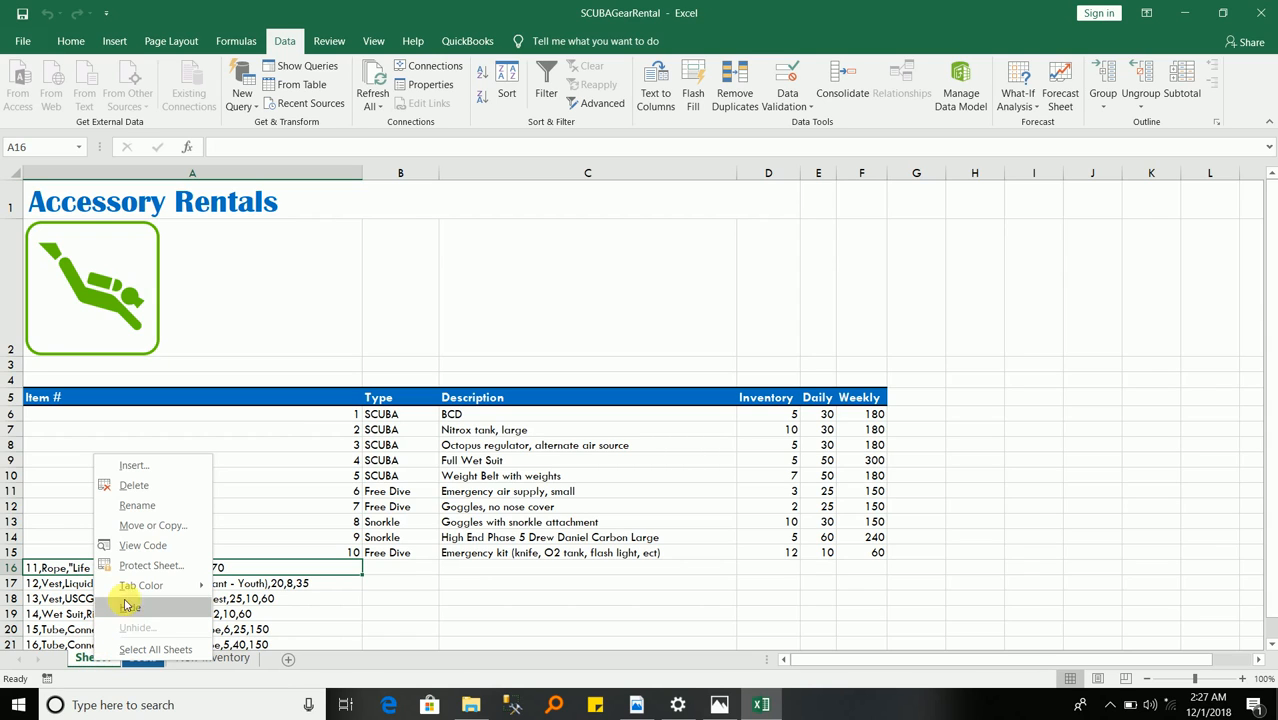
mouse_move(145, 588)
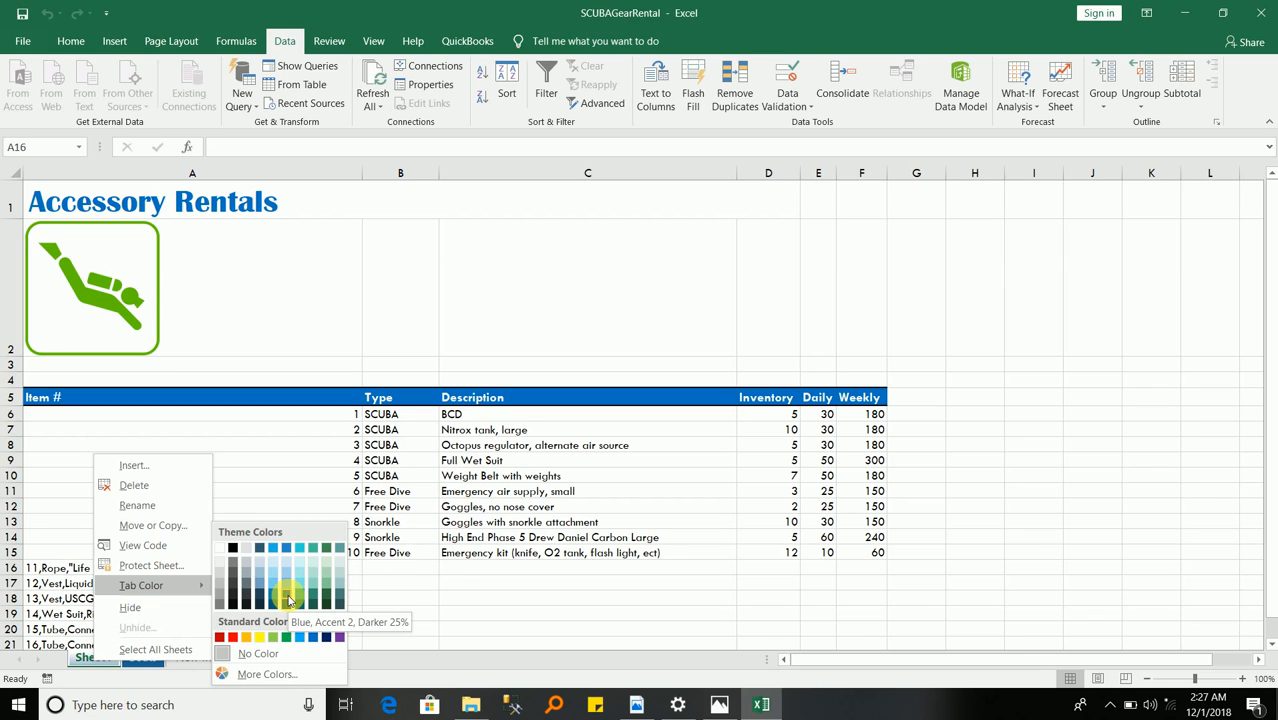
click(288, 598)
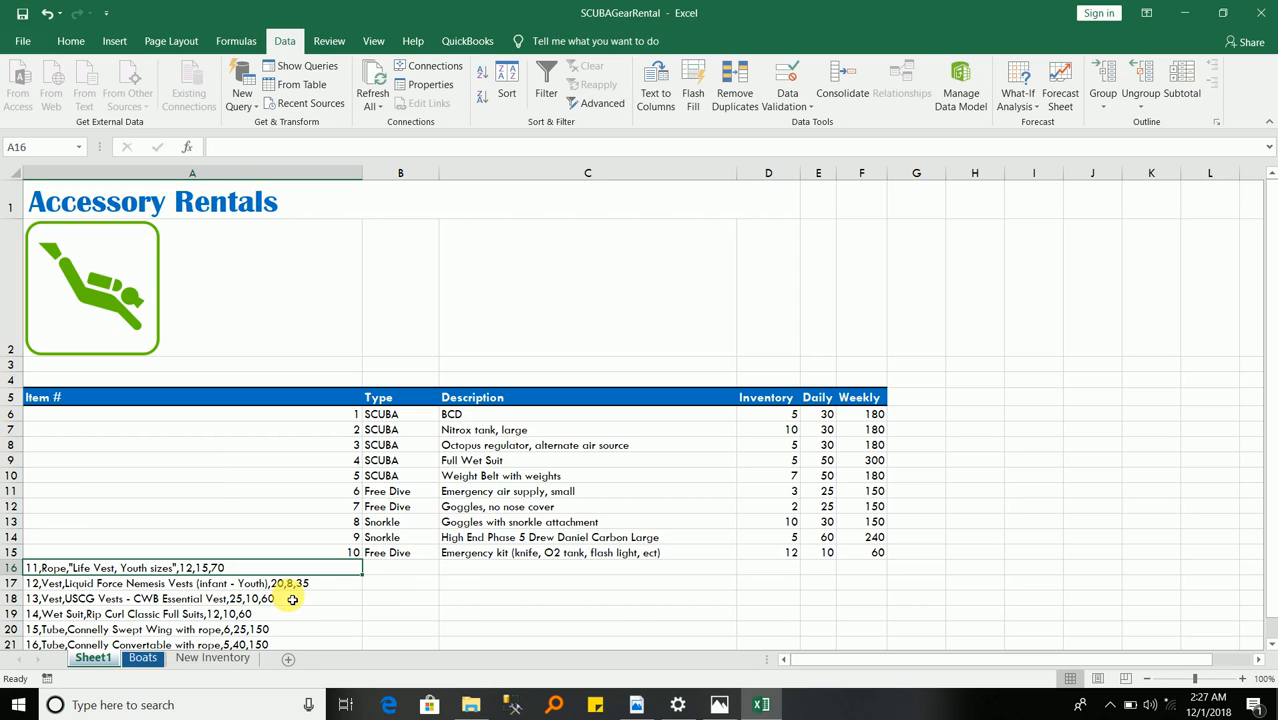
- Check Task 3 in the PDF and copy the boat list in A2:D9 of the New Inventory worksheet
click(636, 705)
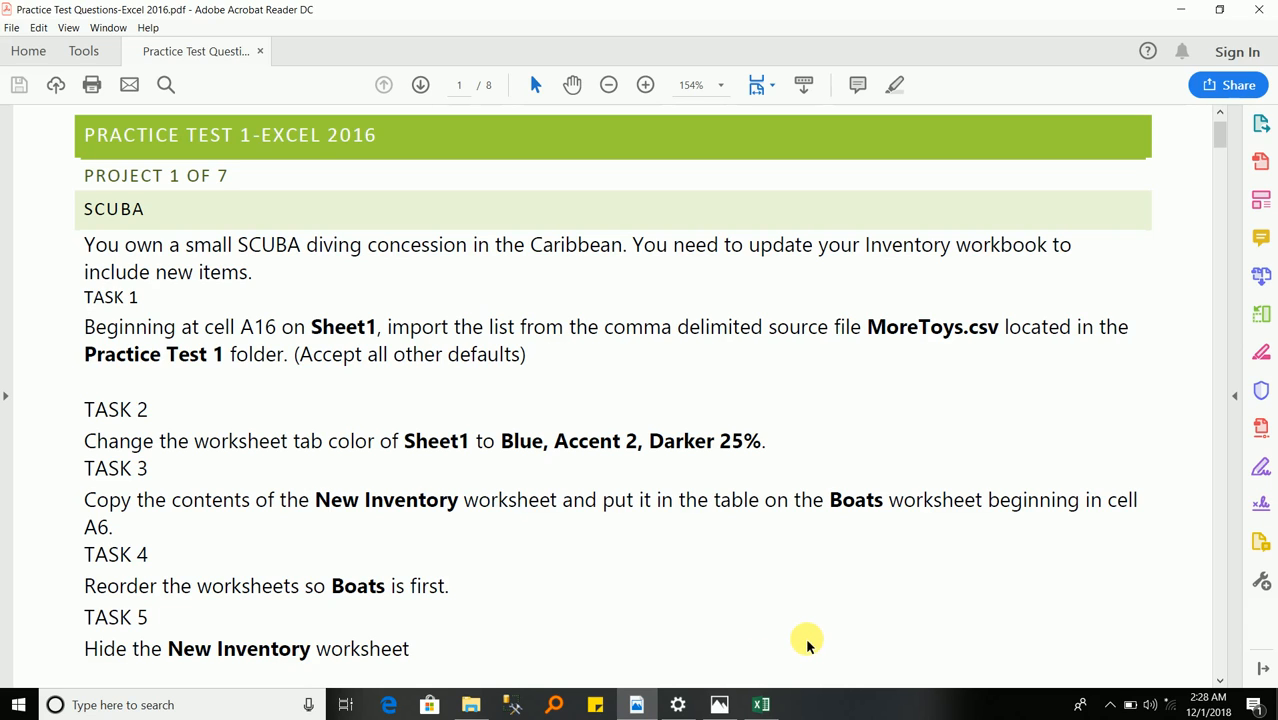
click(763, 705)
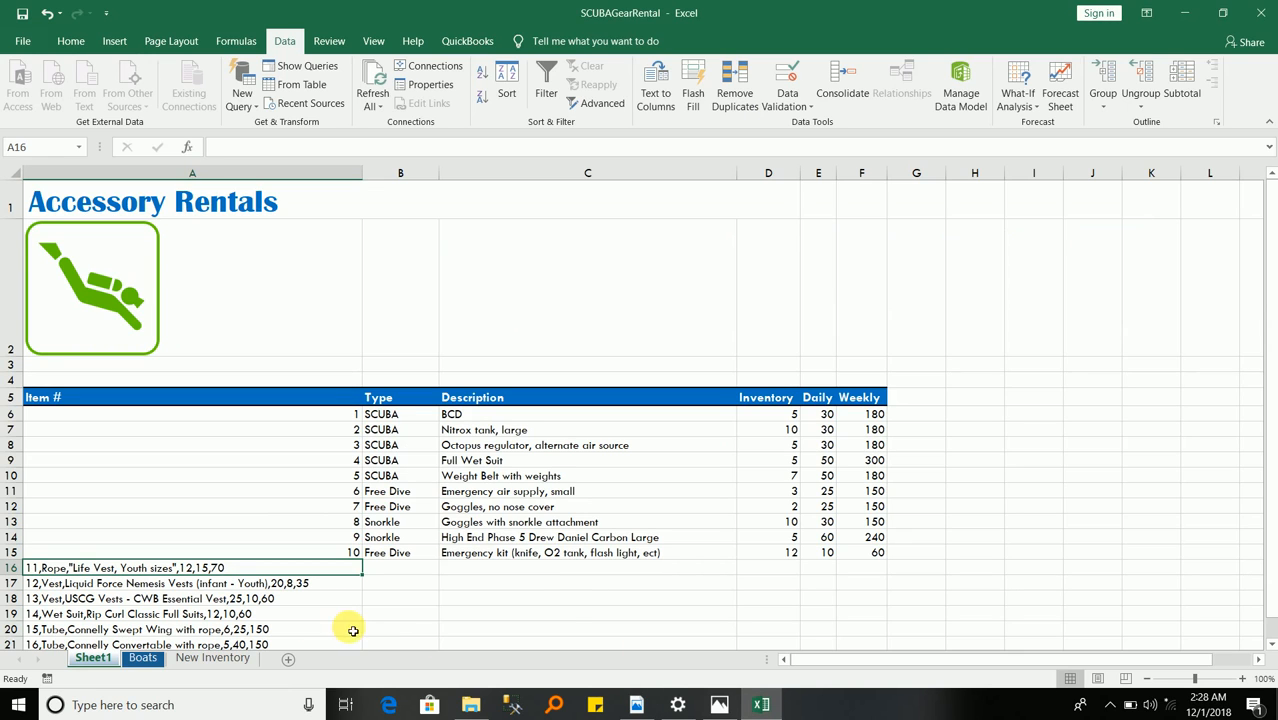
click(213, 658)
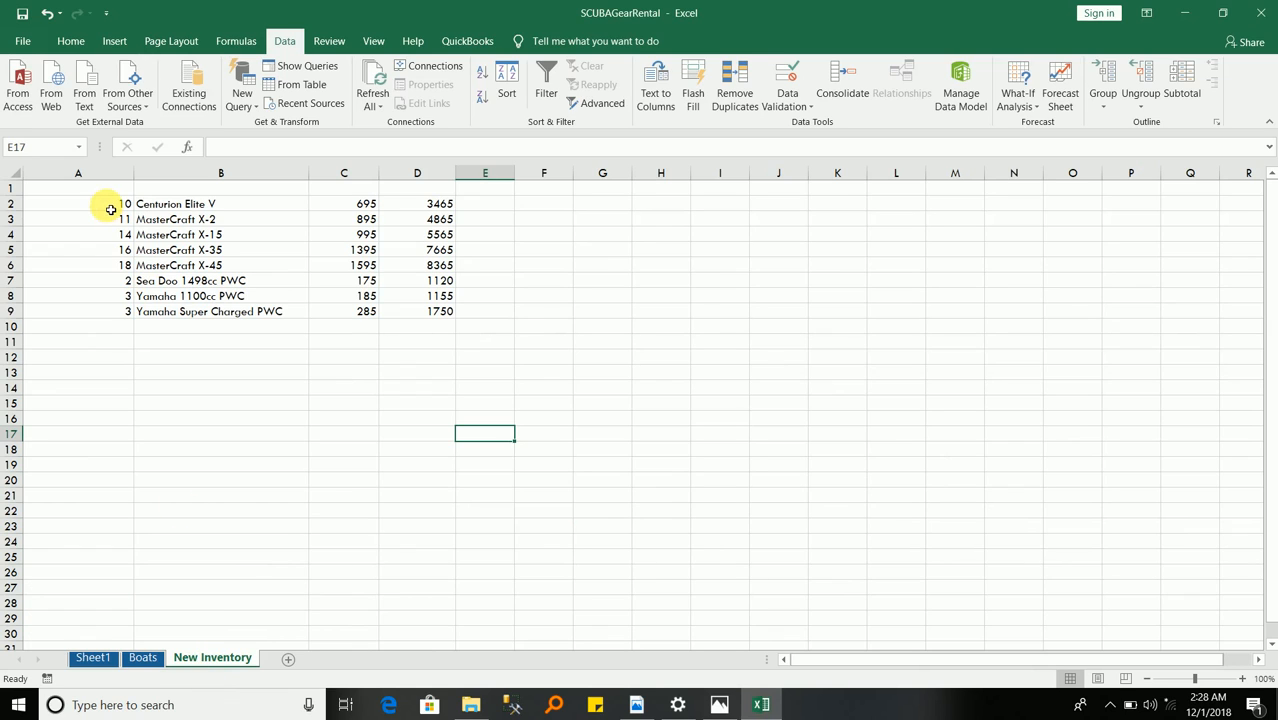
click(108, 206)
drag(238, 231, 428, 311)
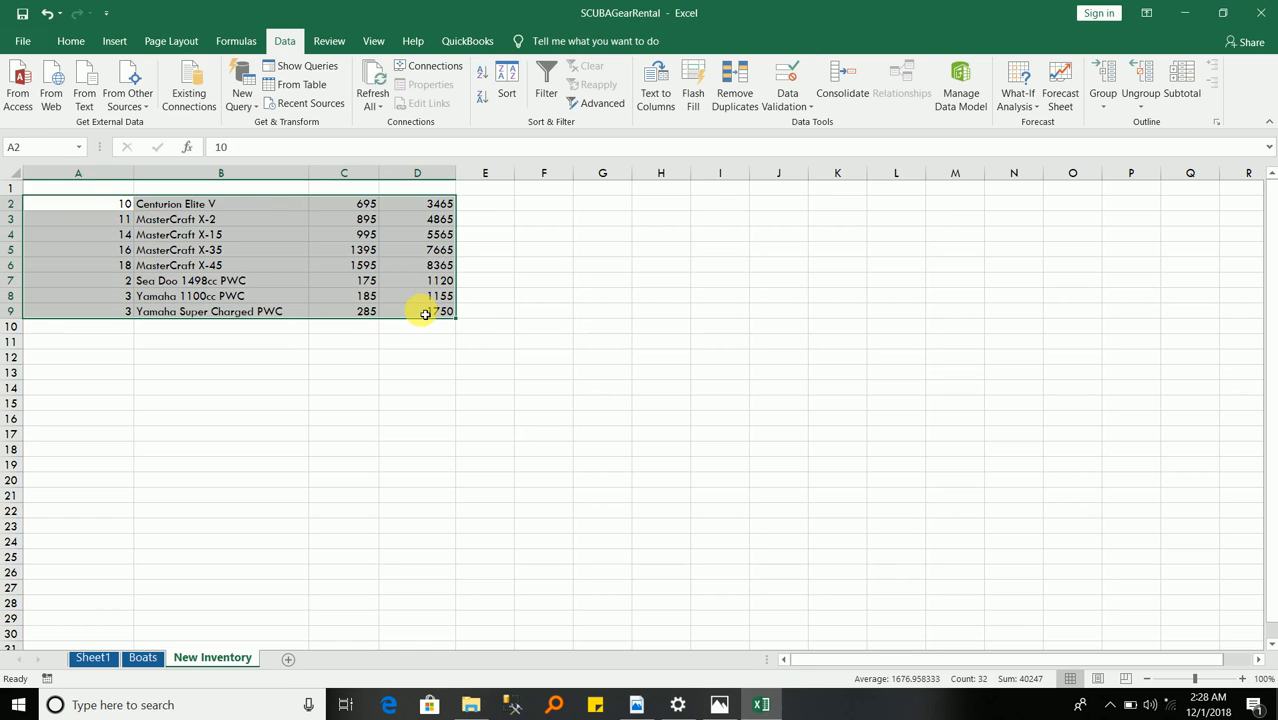
click(432, 372)
key(ctrl+a)
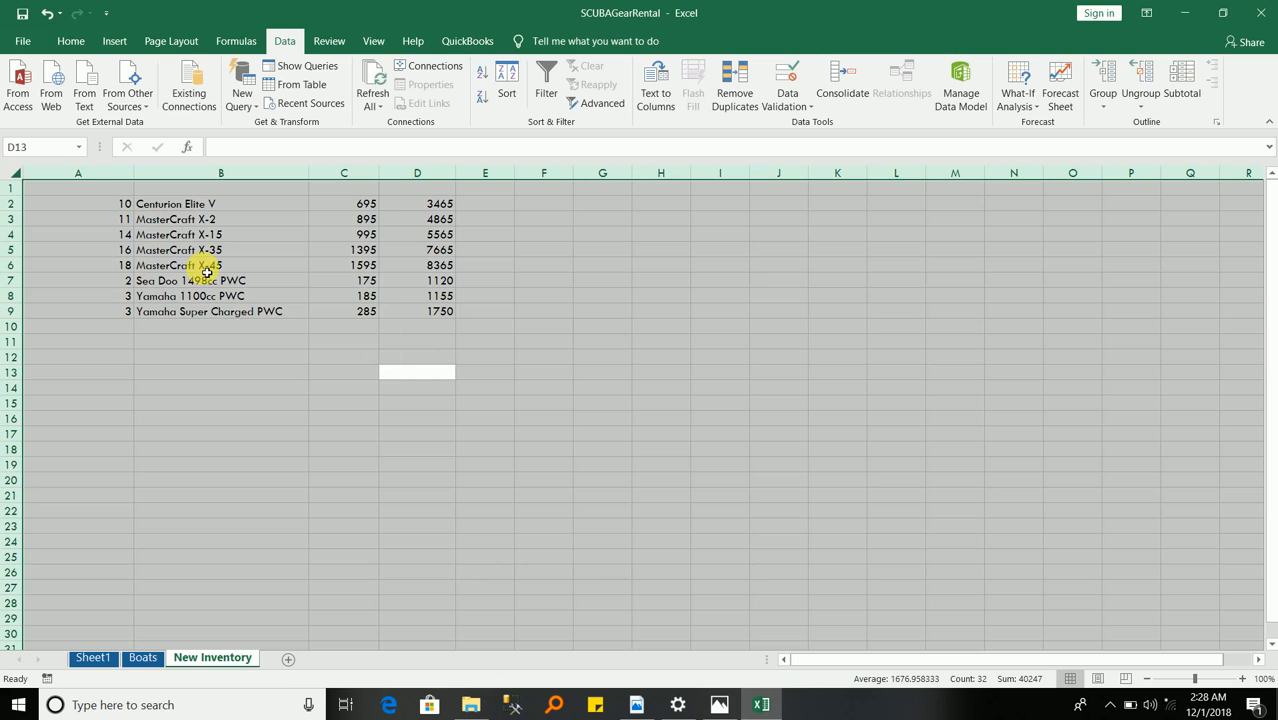
click(112, 204)
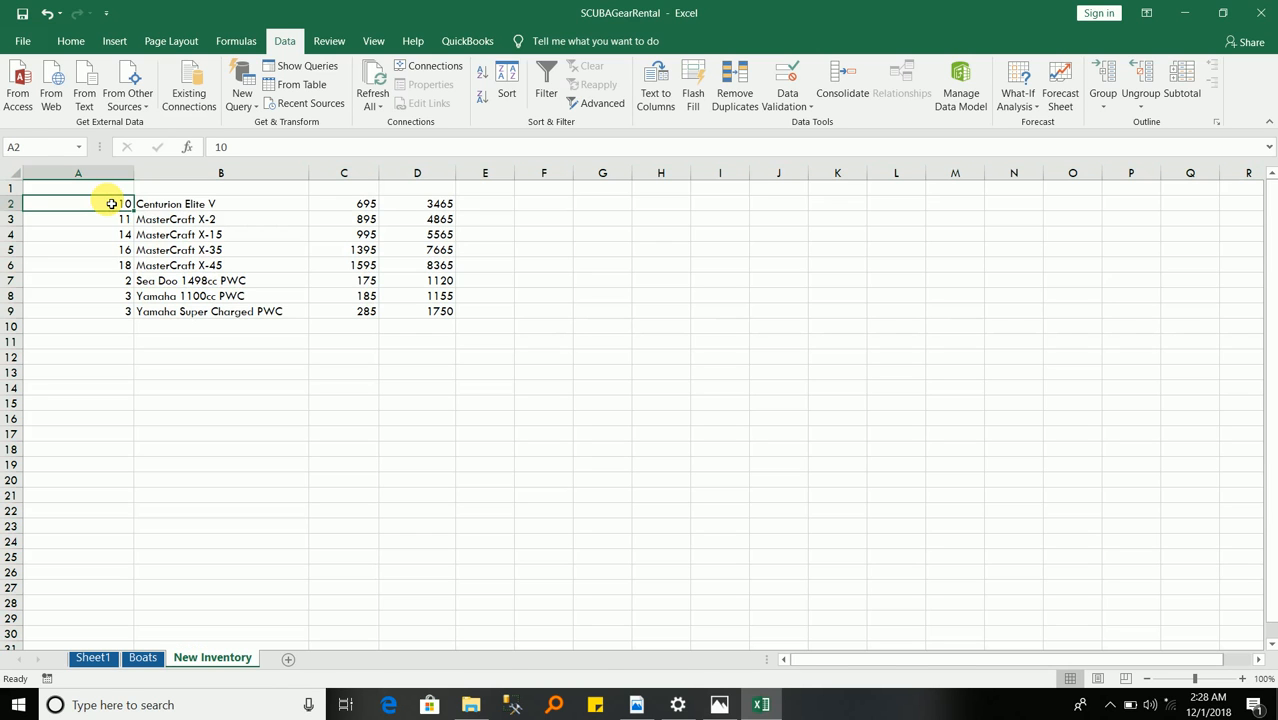
drag(112, 204, 444, 314)
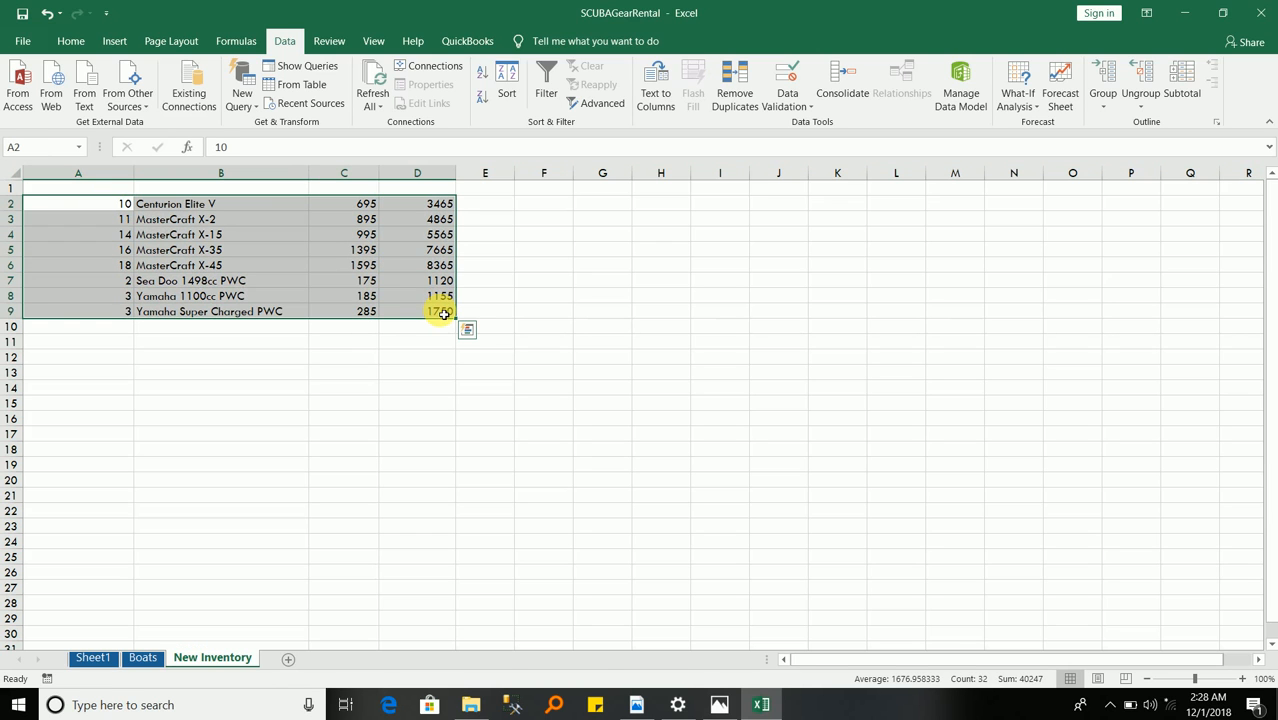
key(ctrl+c)
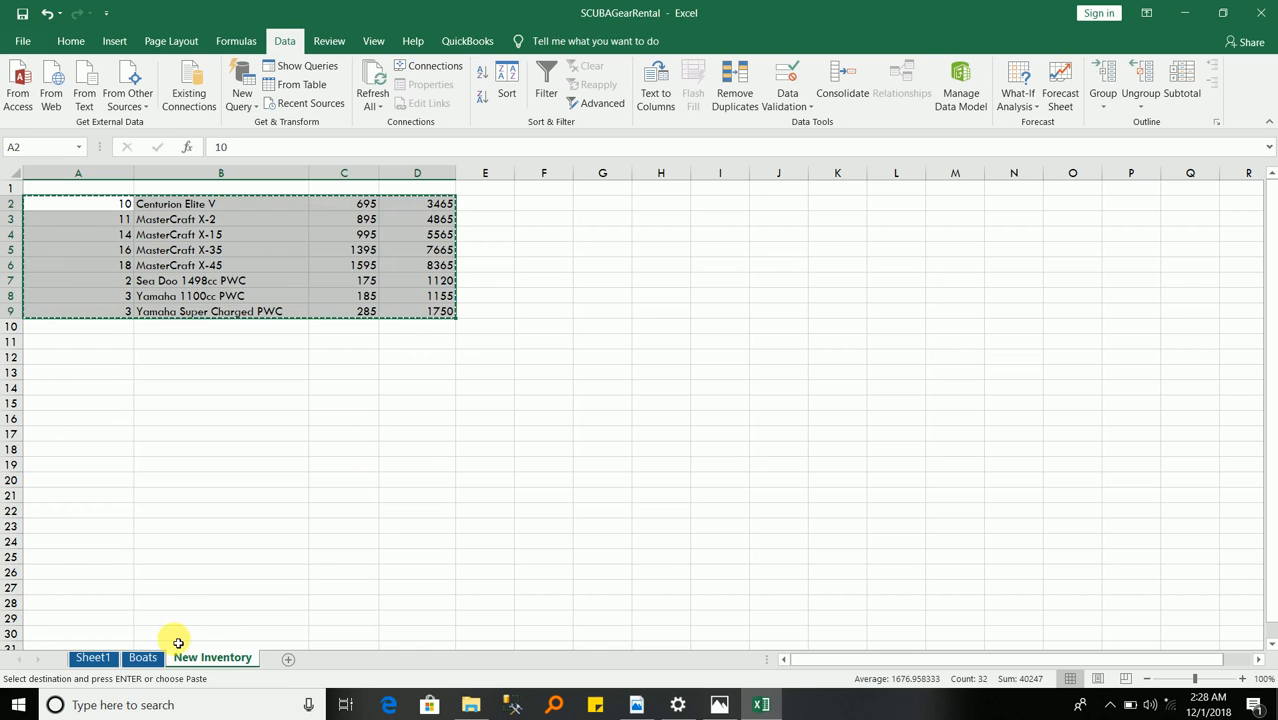
- Paste the copied boat list into the table on the Boats worksheet, beginning in cell A6
click(143, 658)
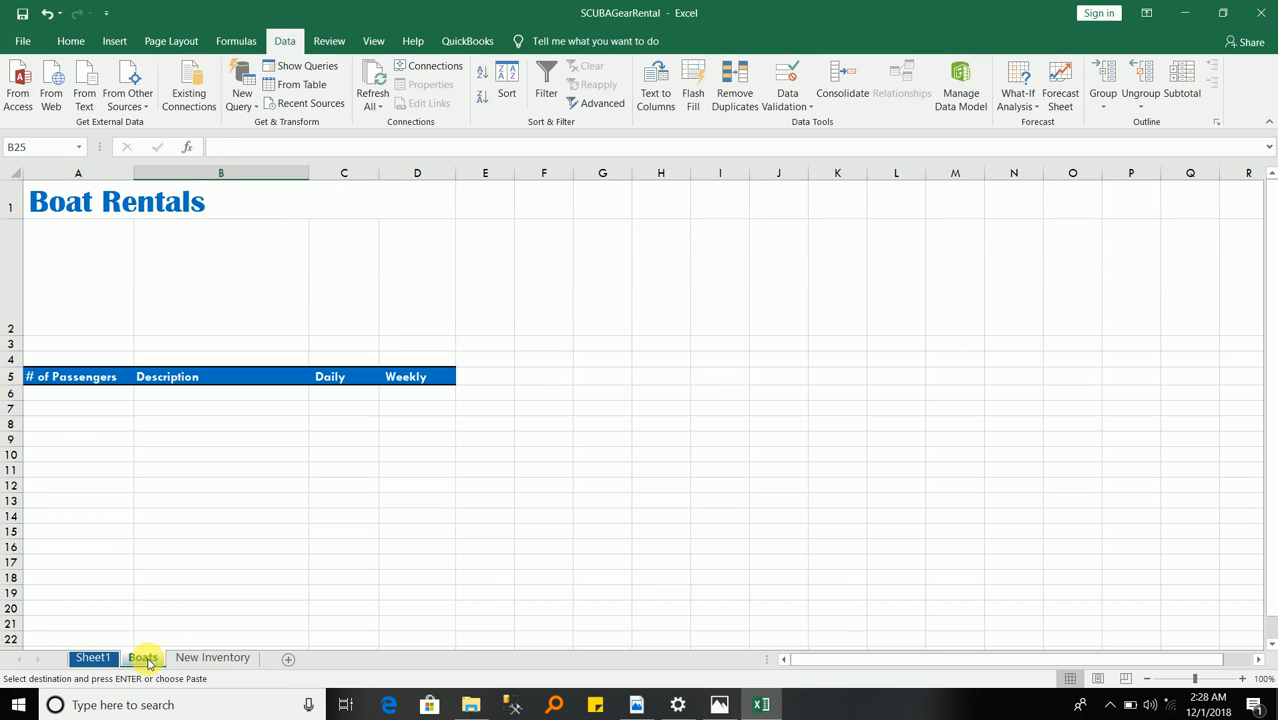
click(92, 396)
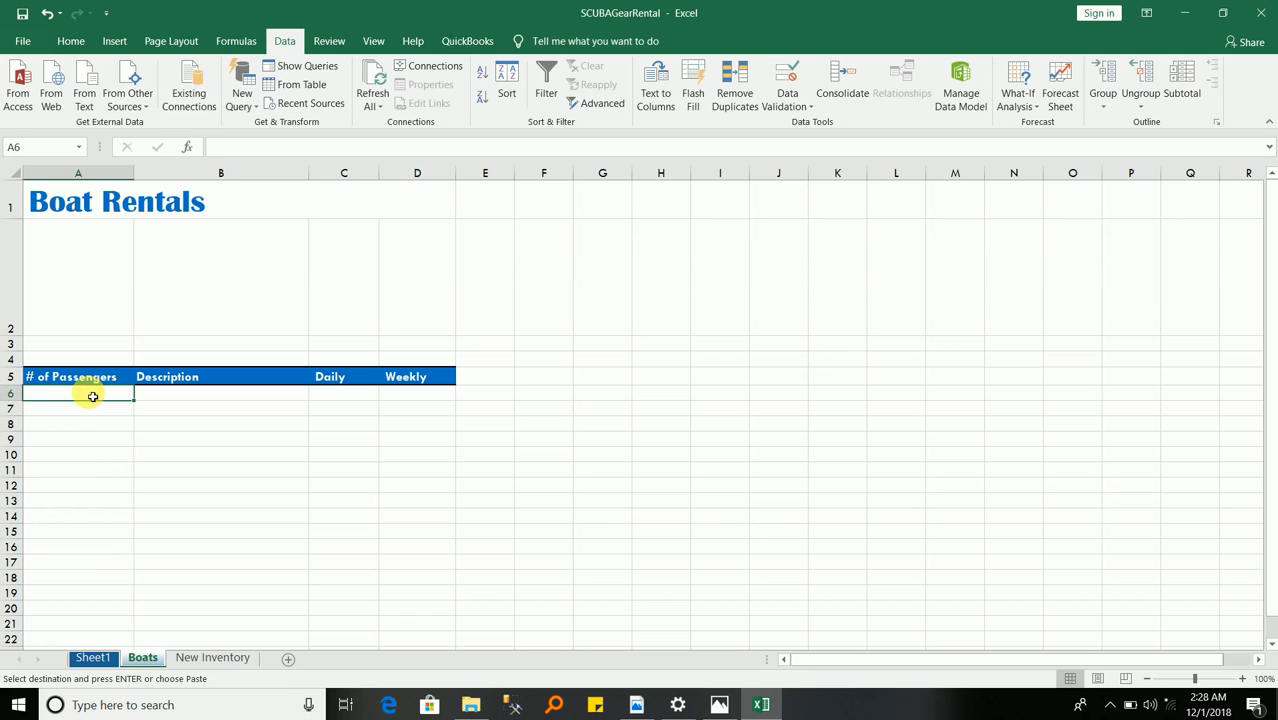
click(68, 44)
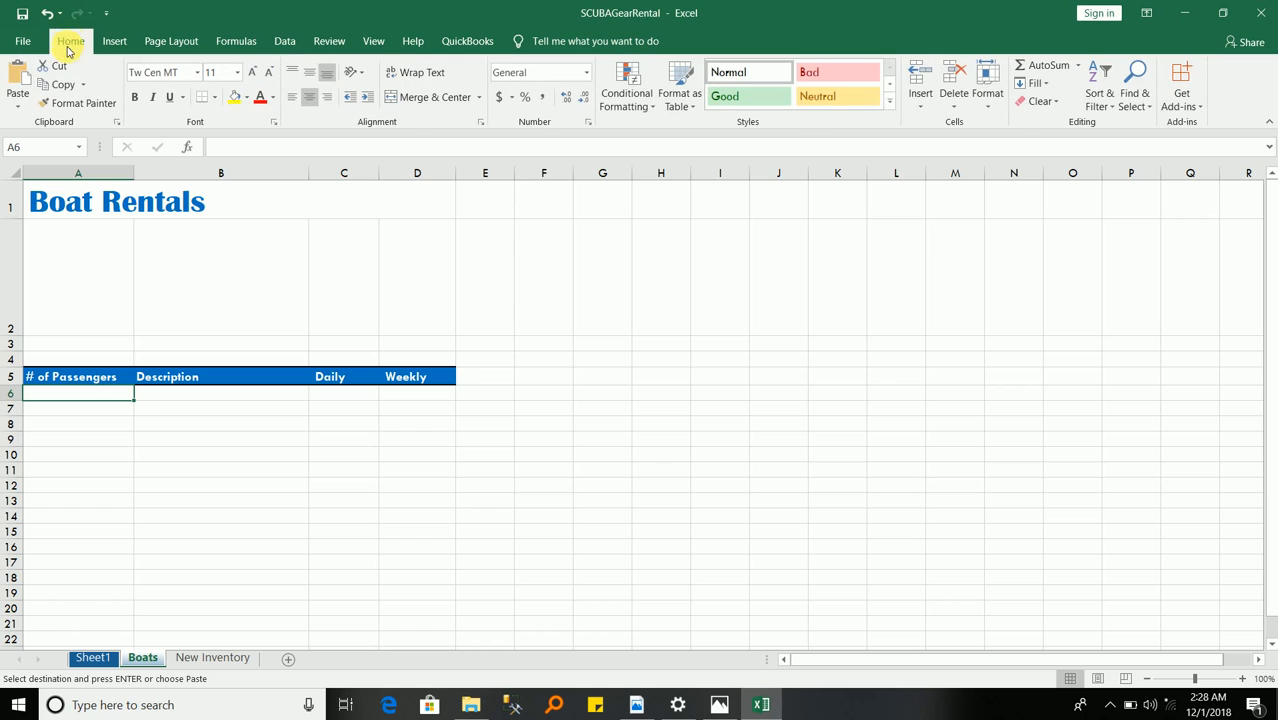
click(17, 80)
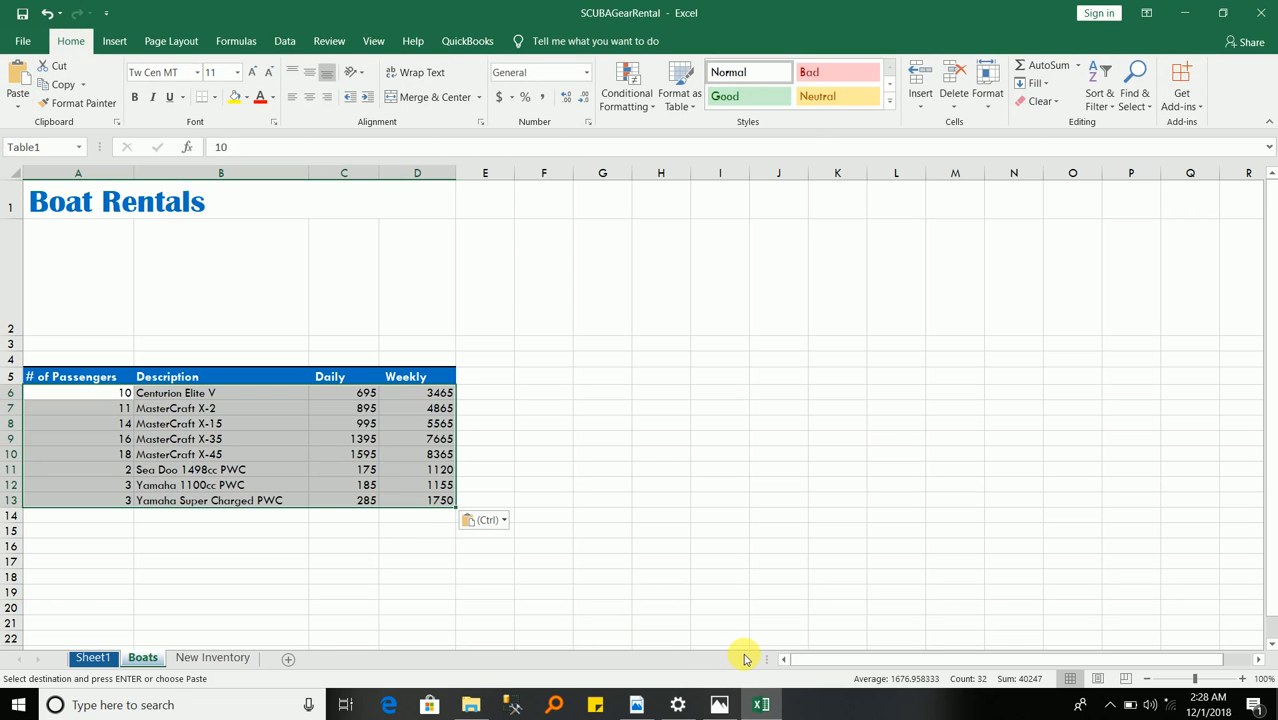
- Check Task 4 in the PDF and move the Boats worksheet in front of Sheet1
click(636, 706)
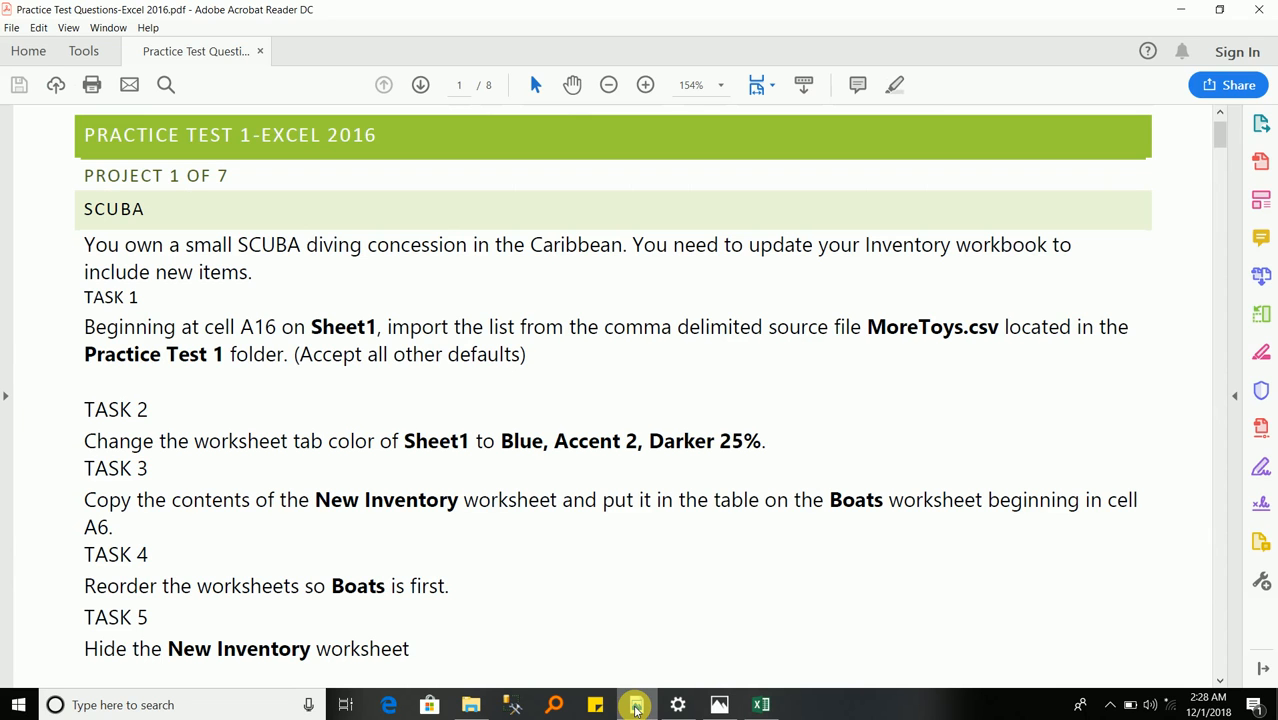
click(636, 706)
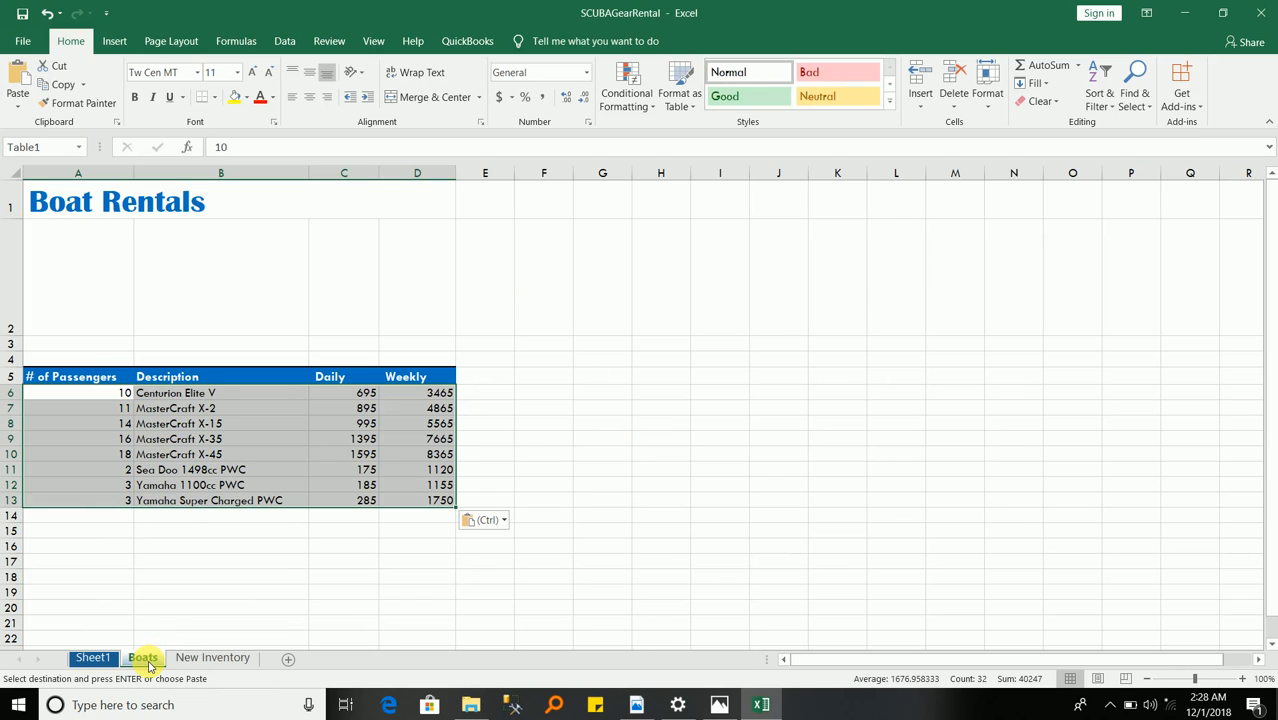
drag(148, 665, 88, 652)
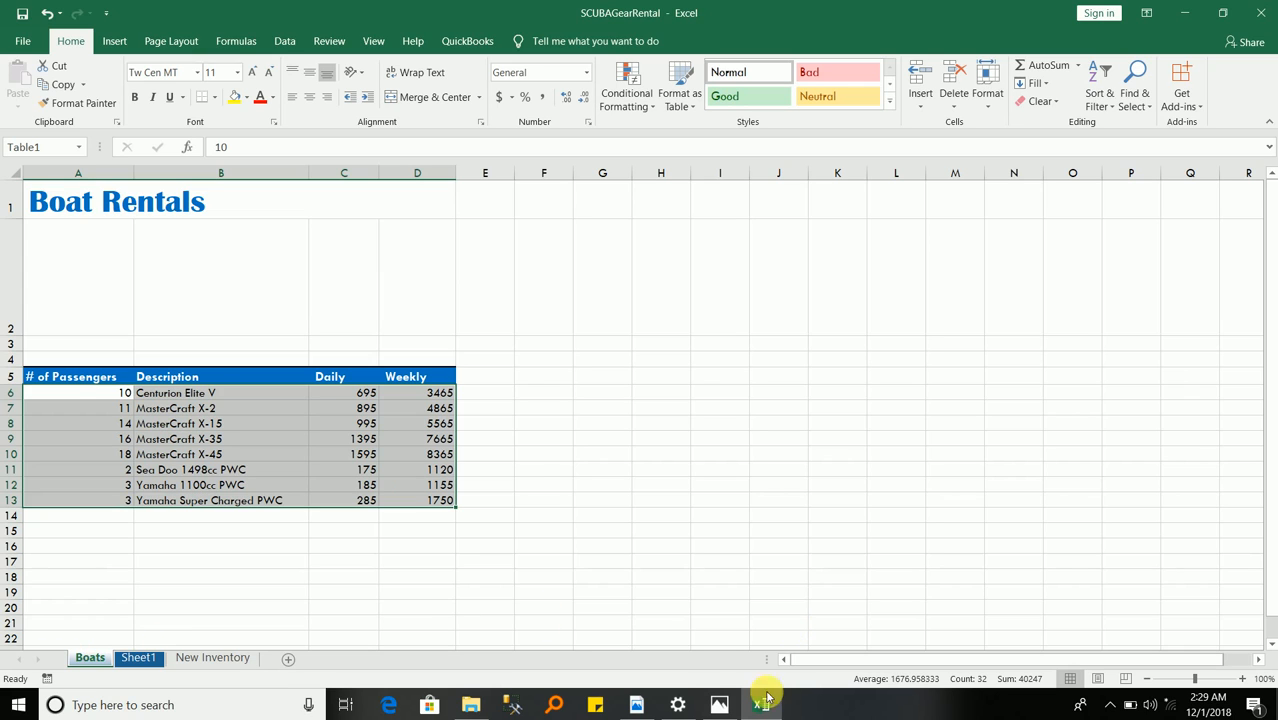
- Check Task 5 in the PDF and hide the New Inventory worksheet
click(636, 706)
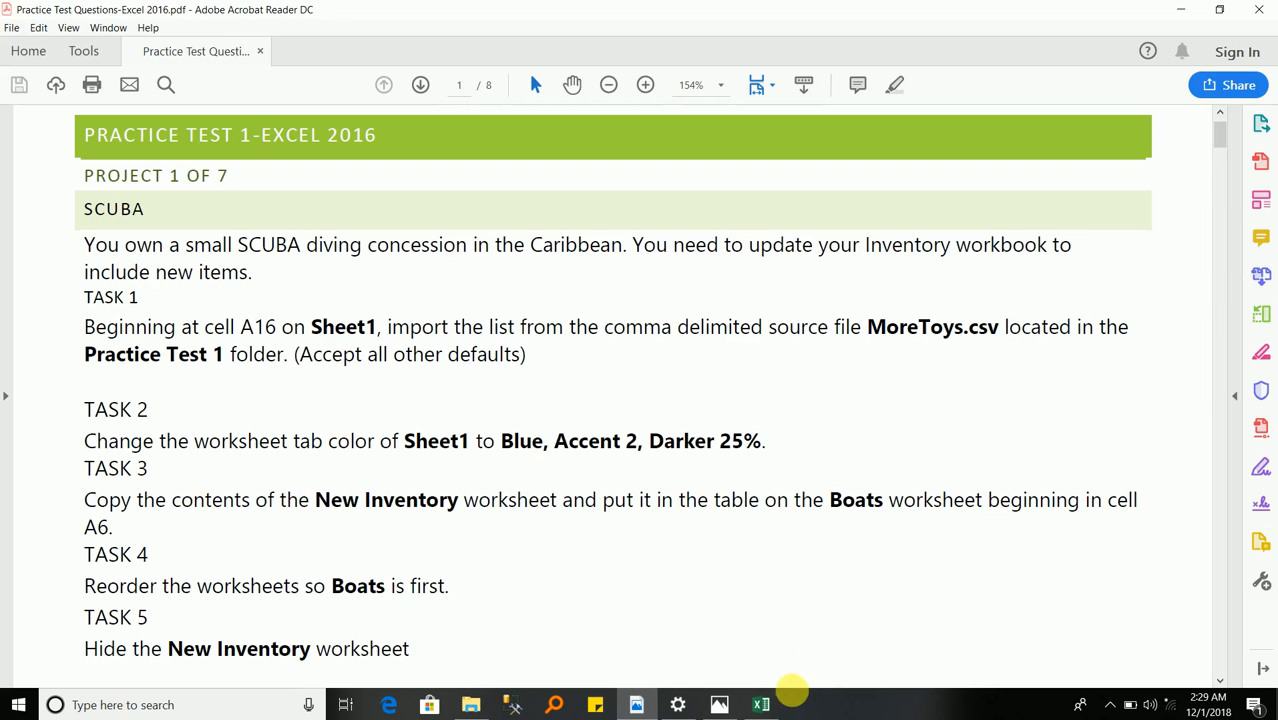
click(764, 708)
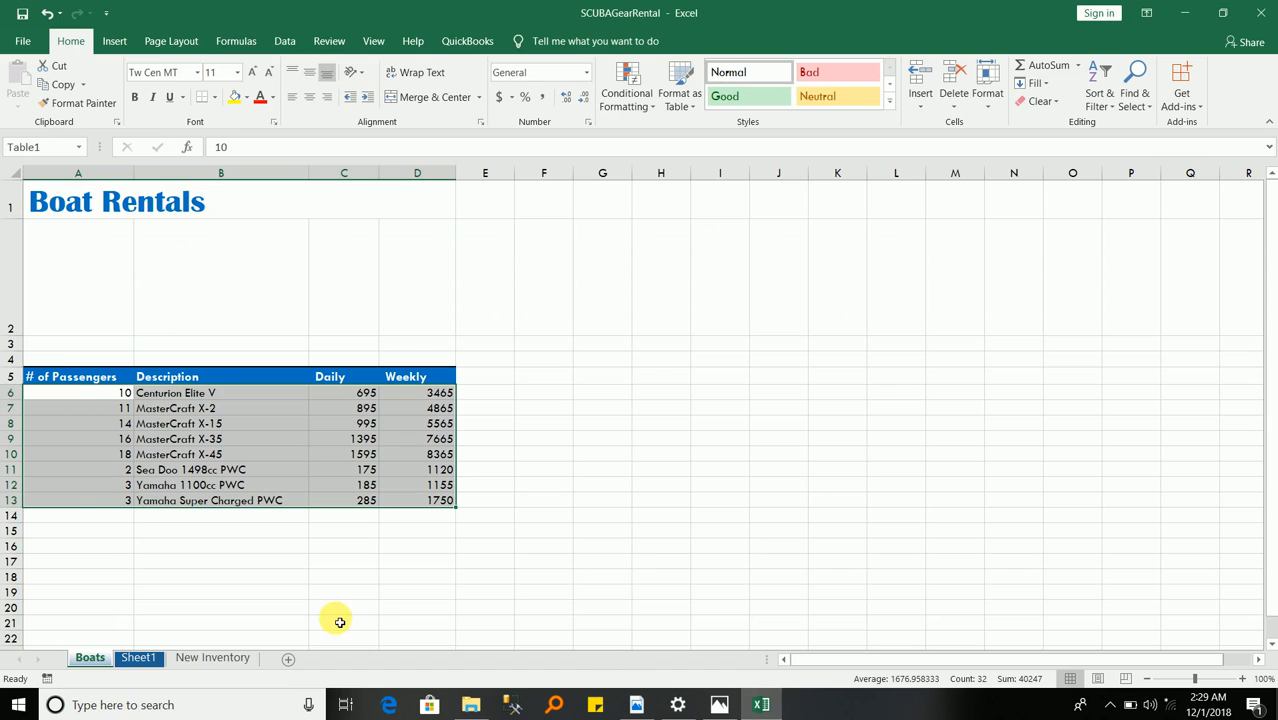
right_click(211, 659)
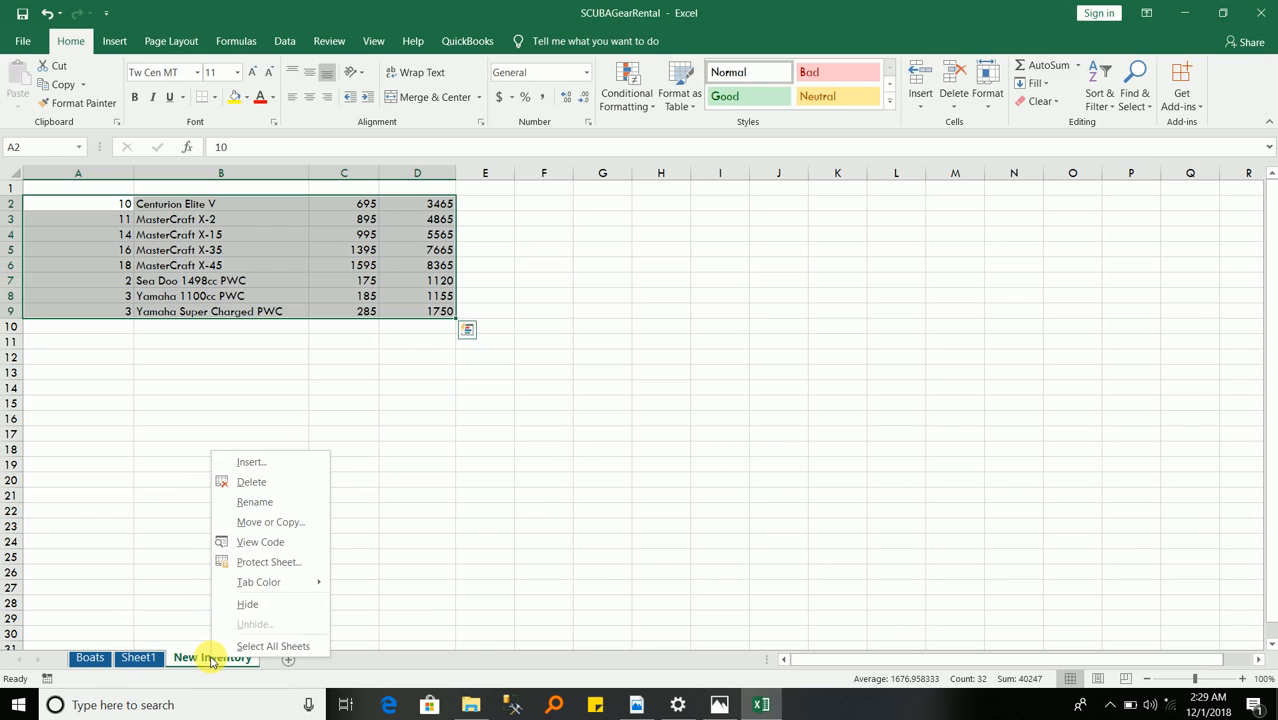
click(280, 604)
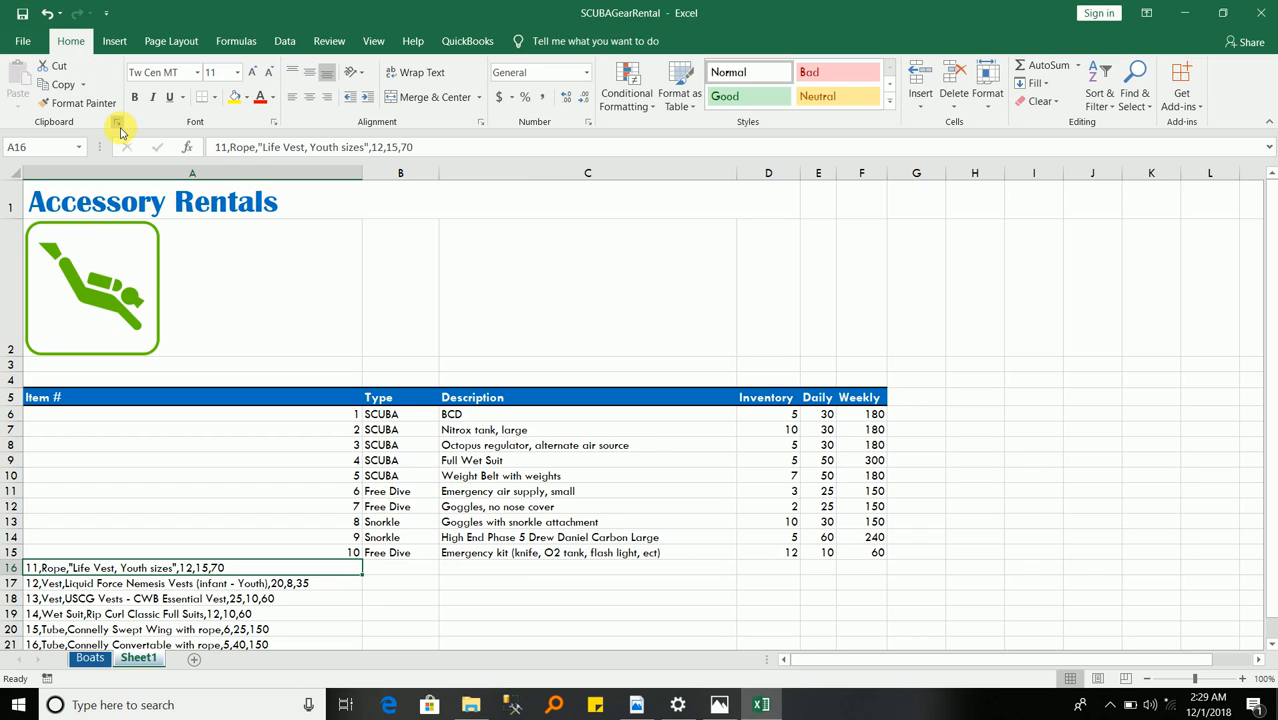
click(111, 50)
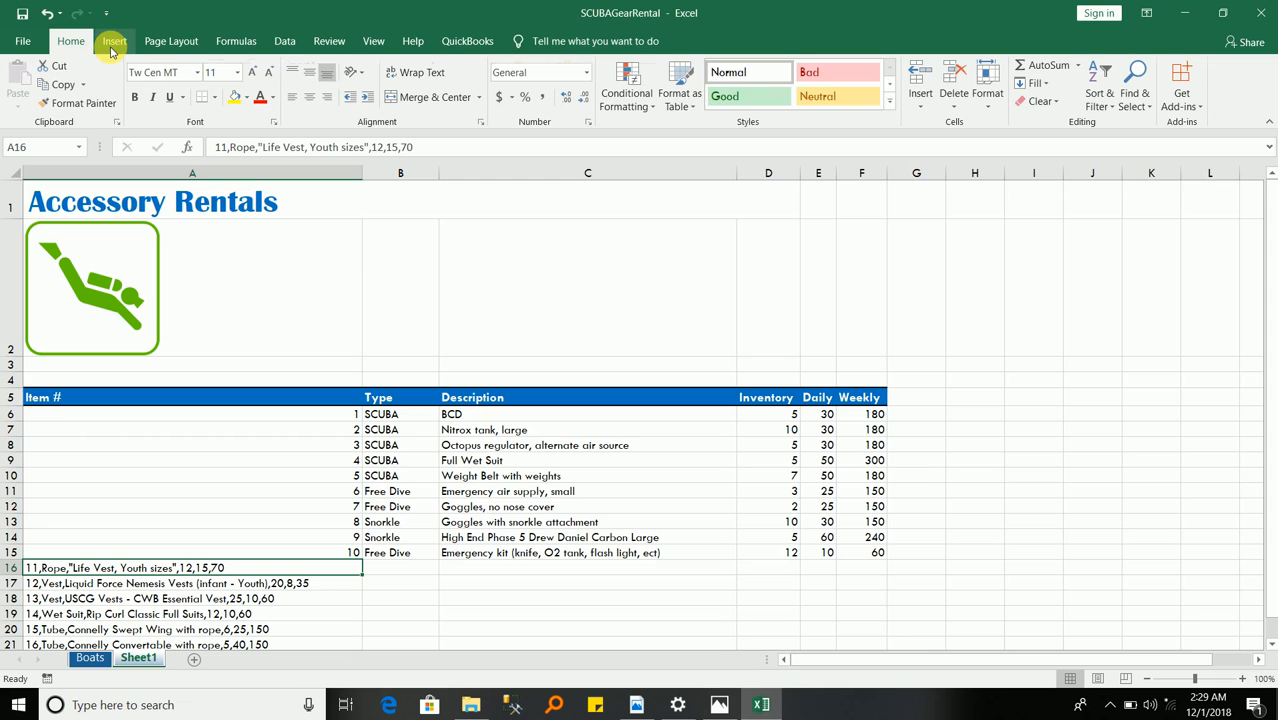
click(157, 50)
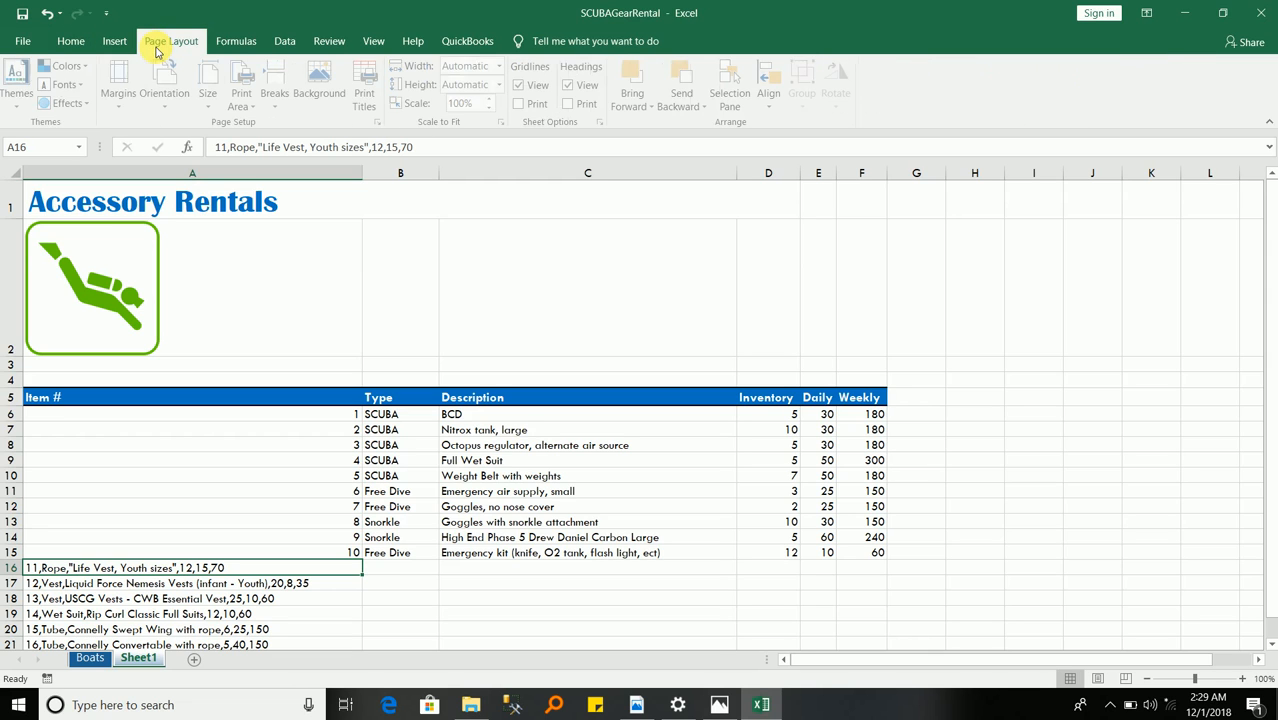
click(233, 41)
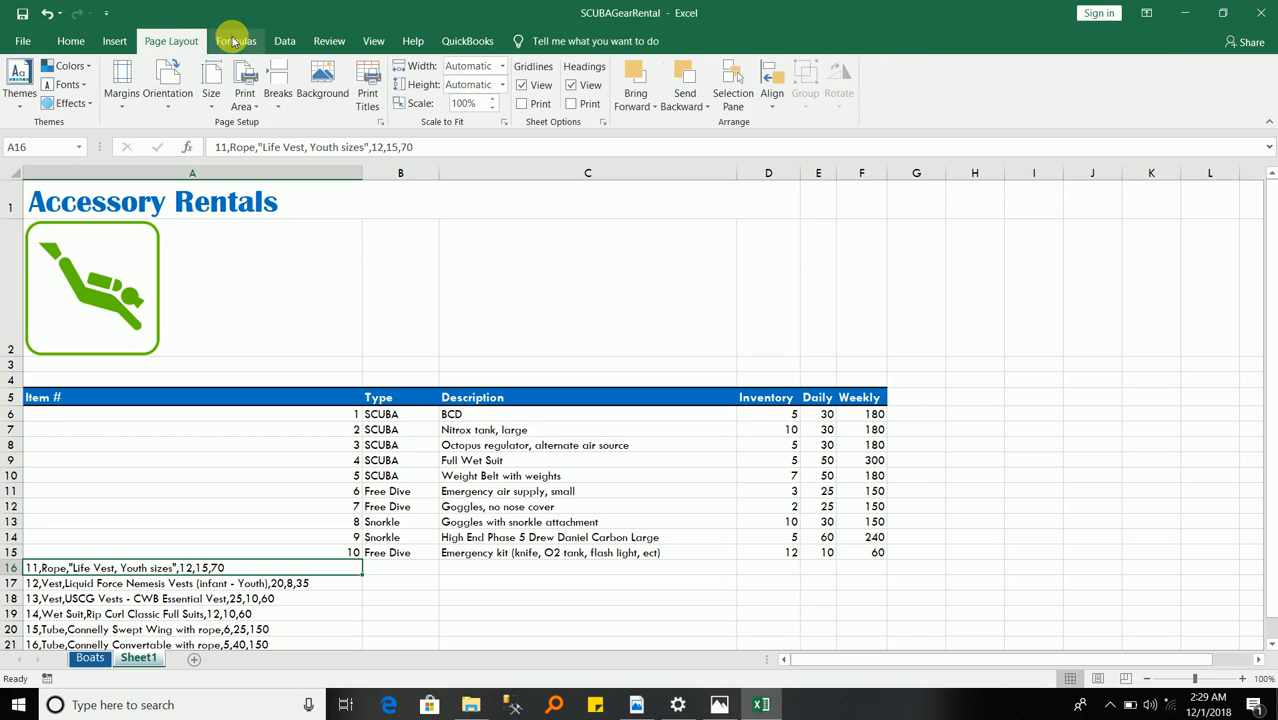
click(287, 44)
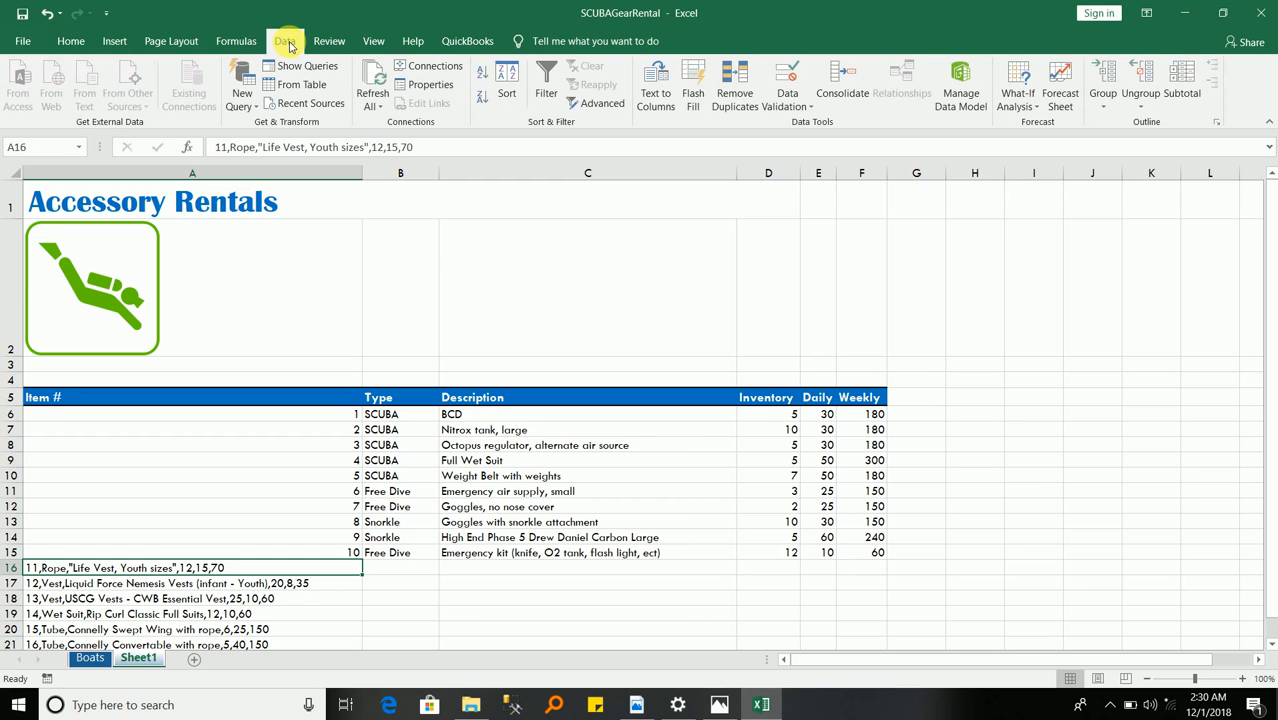
click(325, 43)
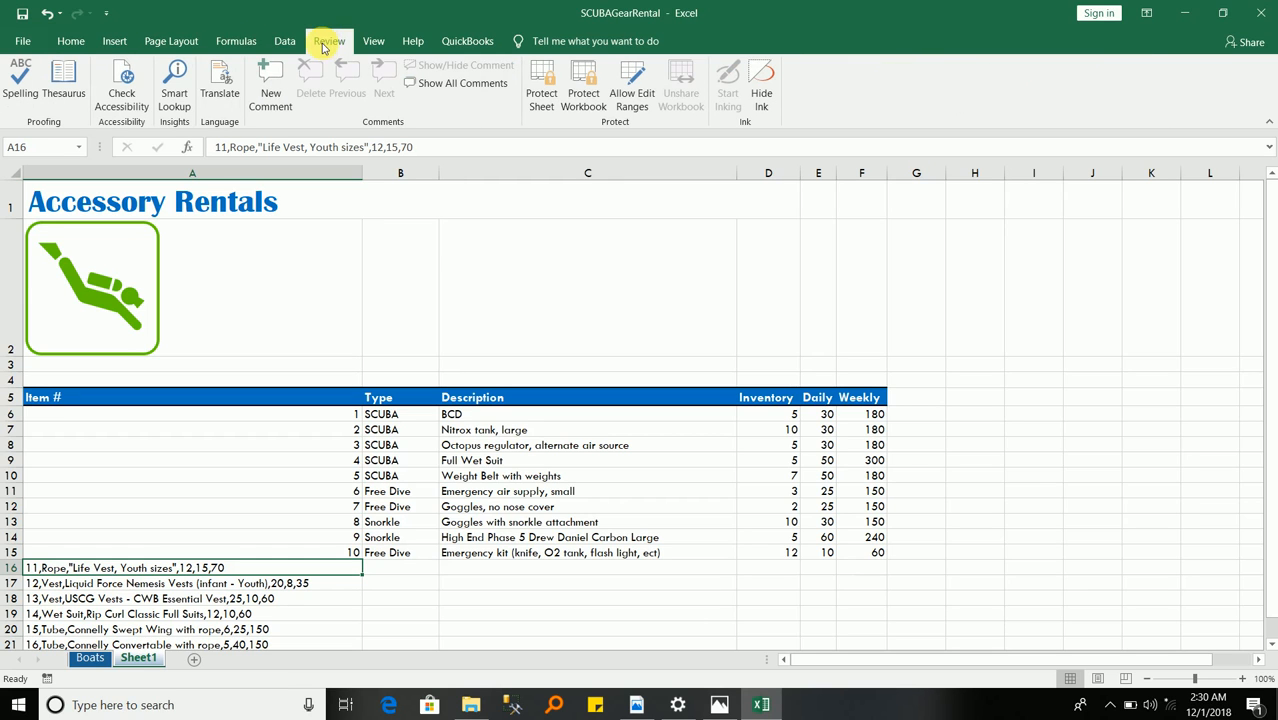
click(69, 44)
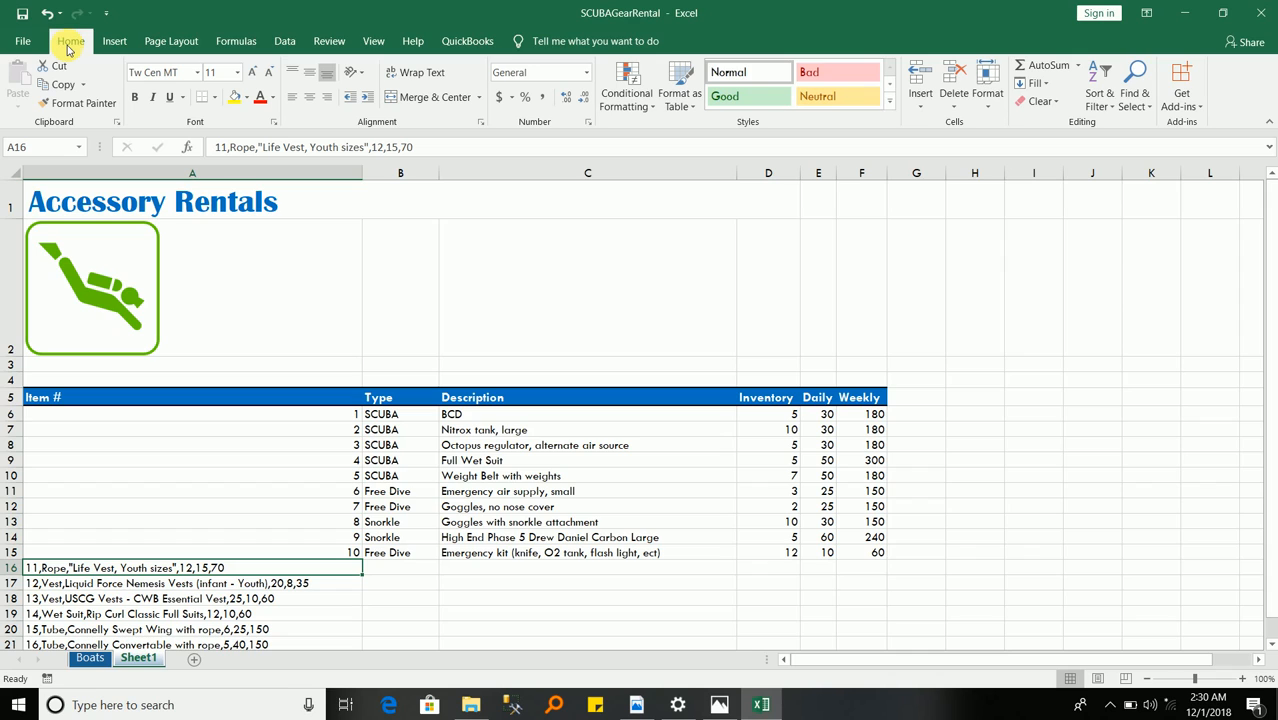
click(554, 626)
text(ww)
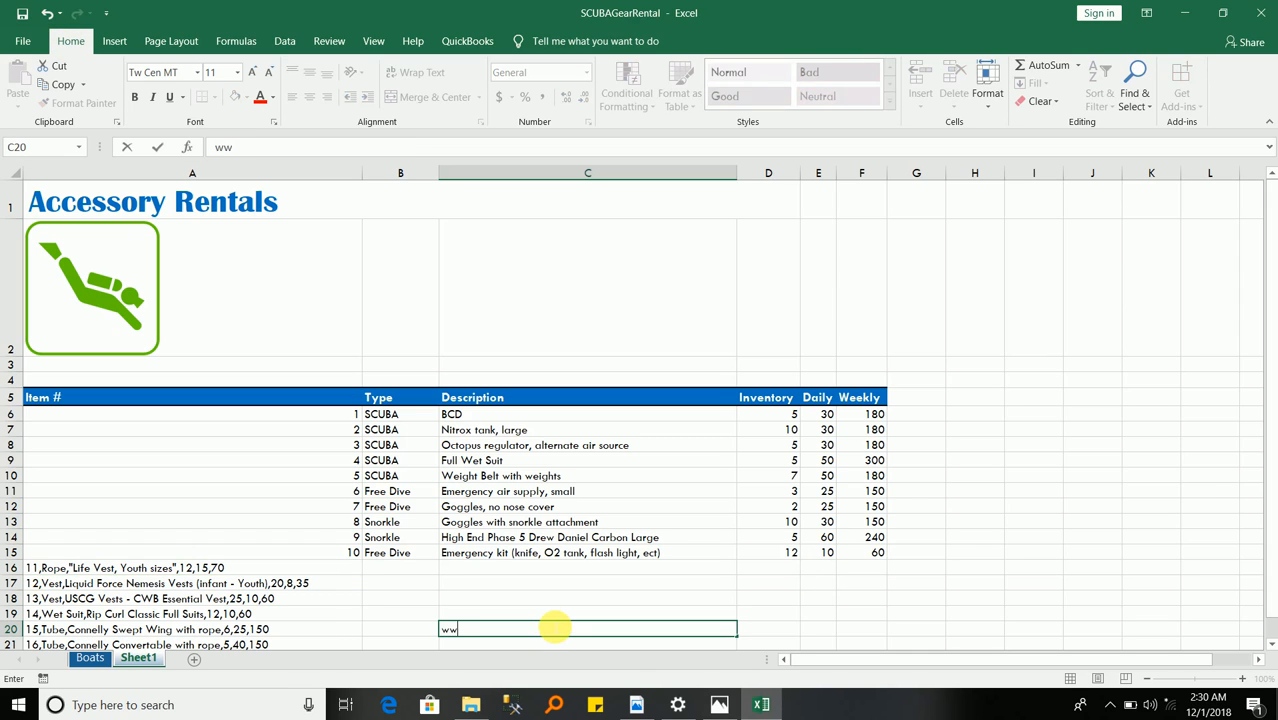
text(w.certiport.com)
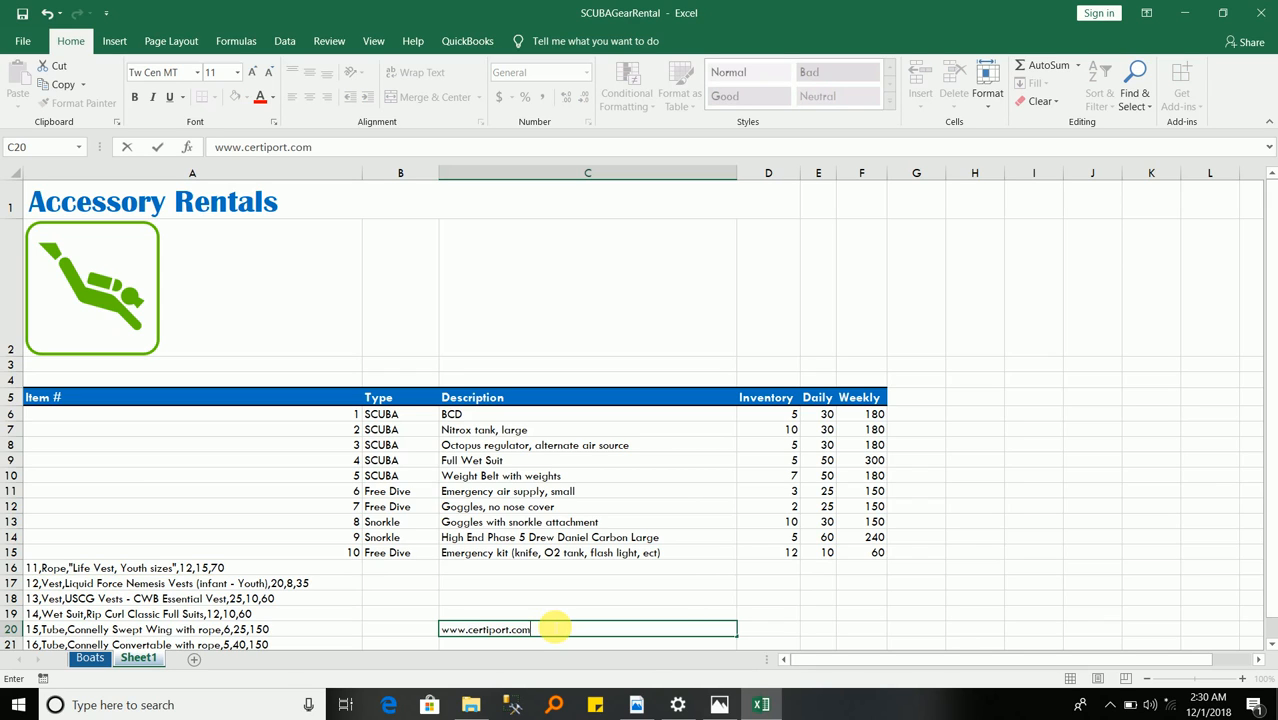
text(/mos)
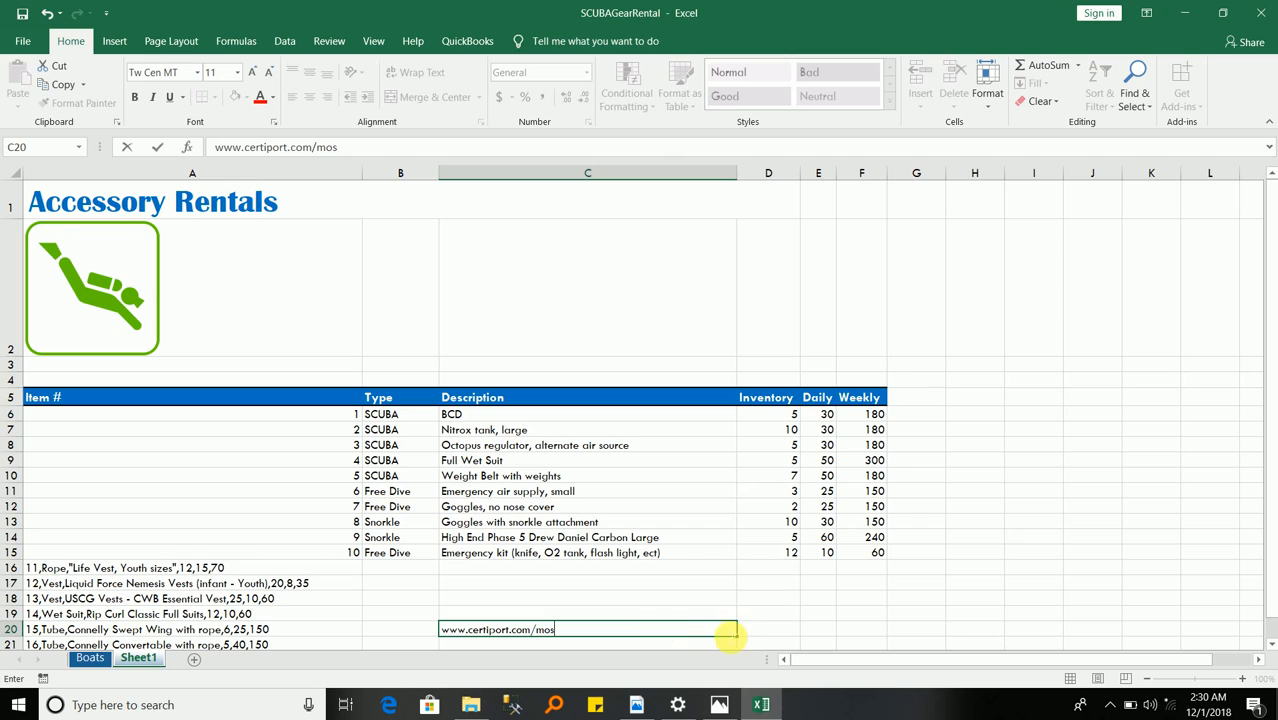
click(756, 627)
click(654, 632)
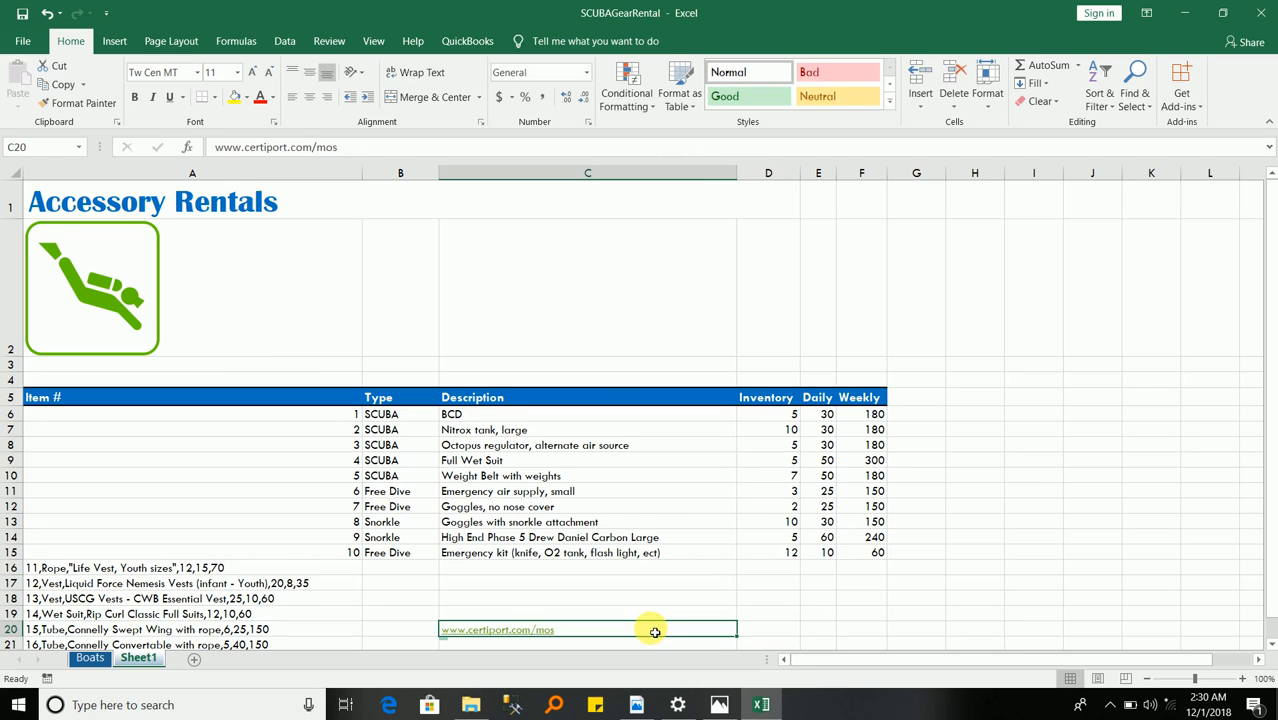
- Zoom the worksheet to the selected cell C20 so the web address is shown enlarged
click(372, 42)
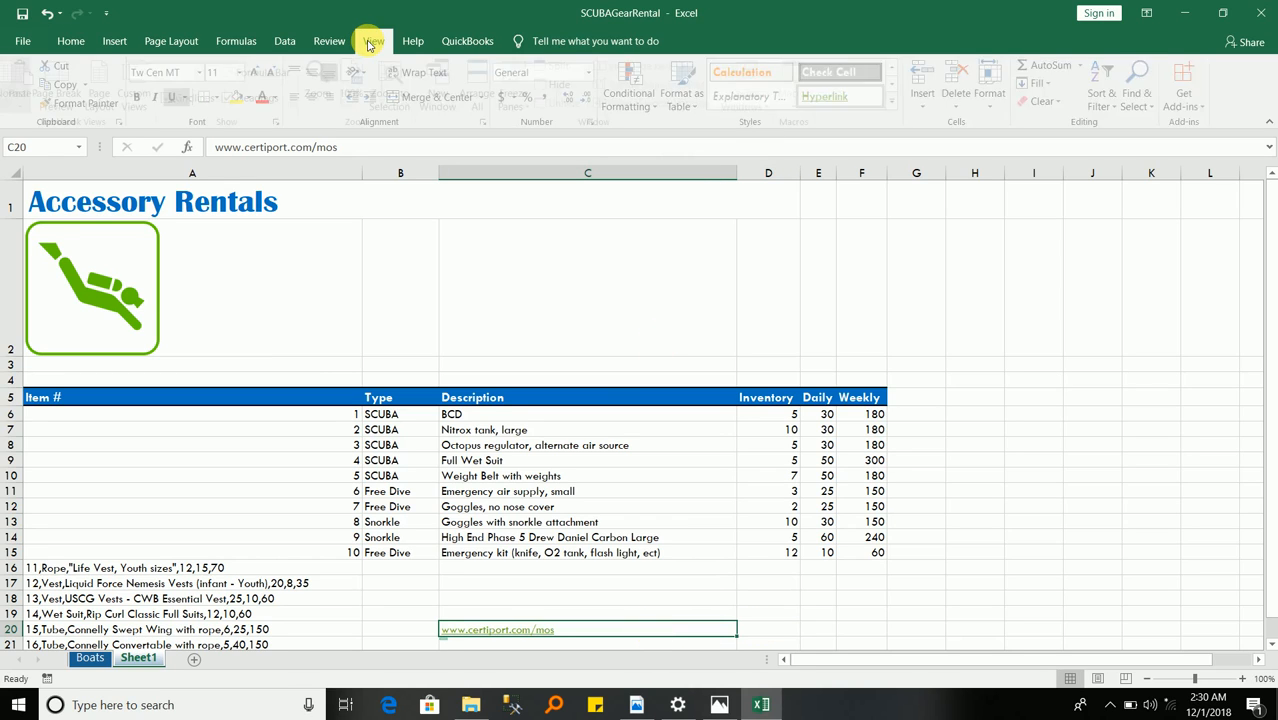
click(397, 75)
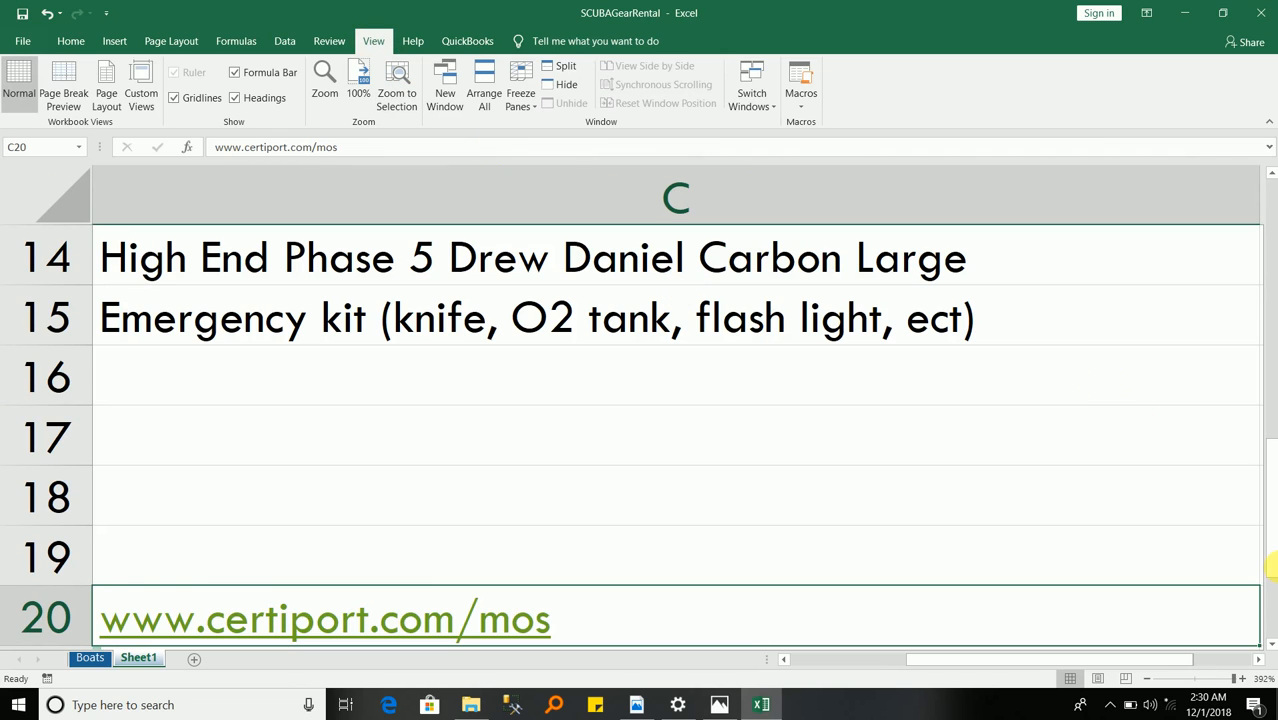
click(1271, 643)
click(1271, 643)
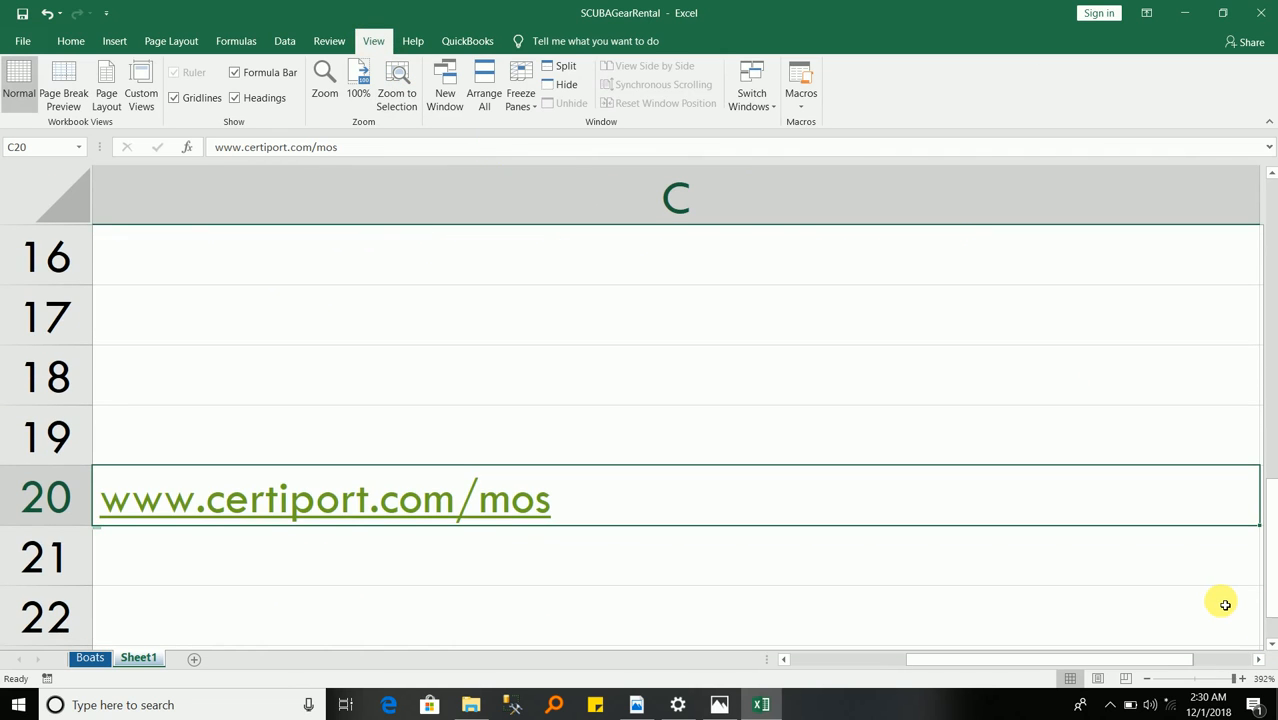